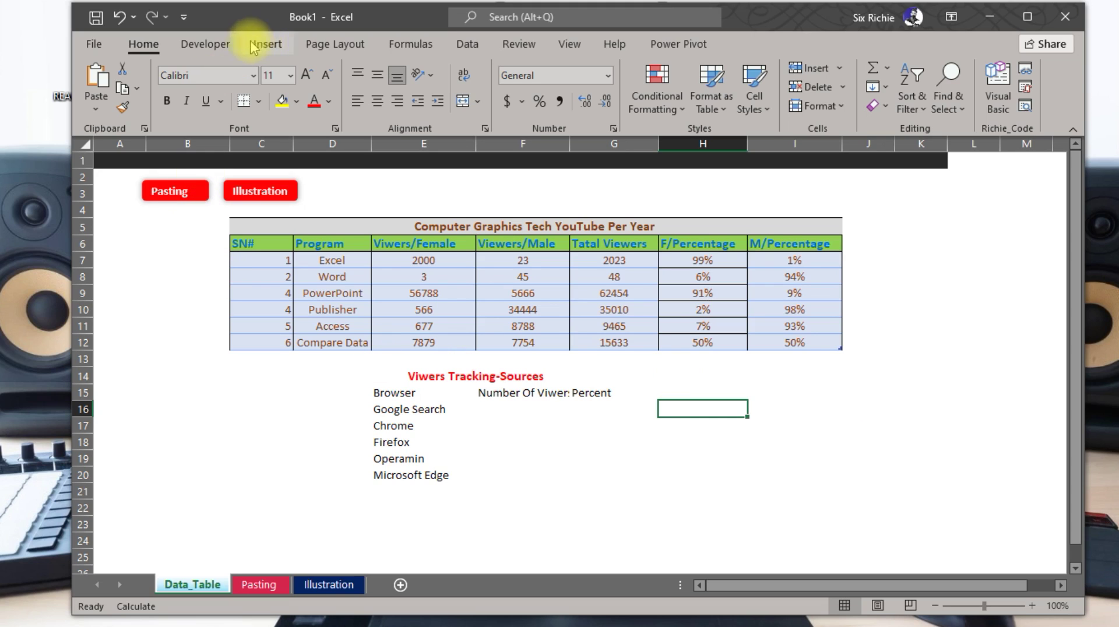
Browse the Column/Bar and Statistic chart galleries on the Insert tab without inserting any chart.
click(269, 46)
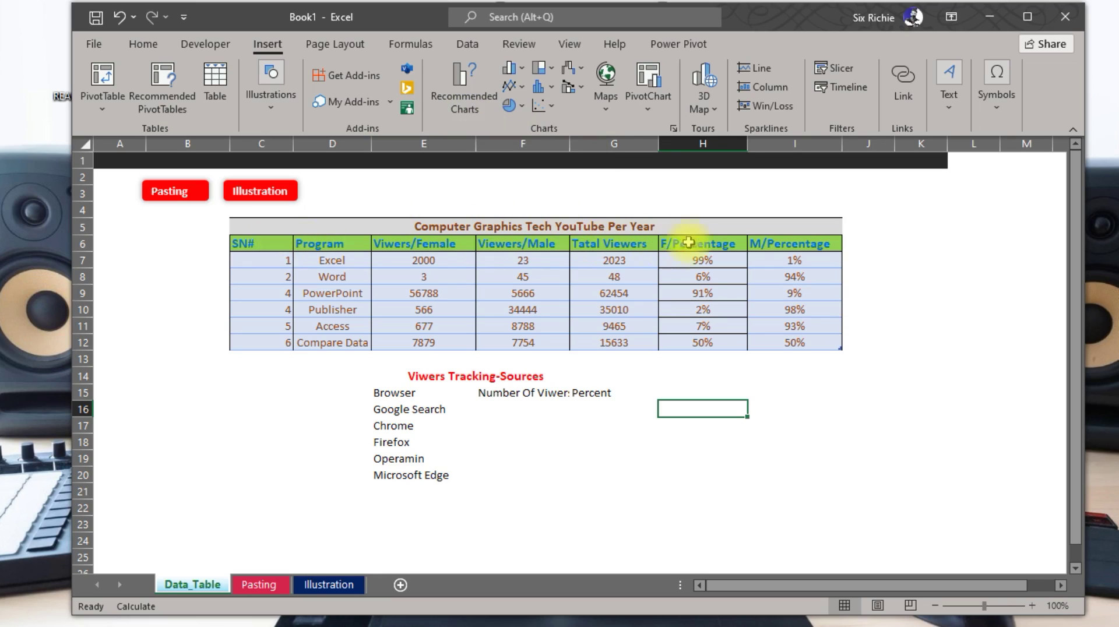
click(509, 68)
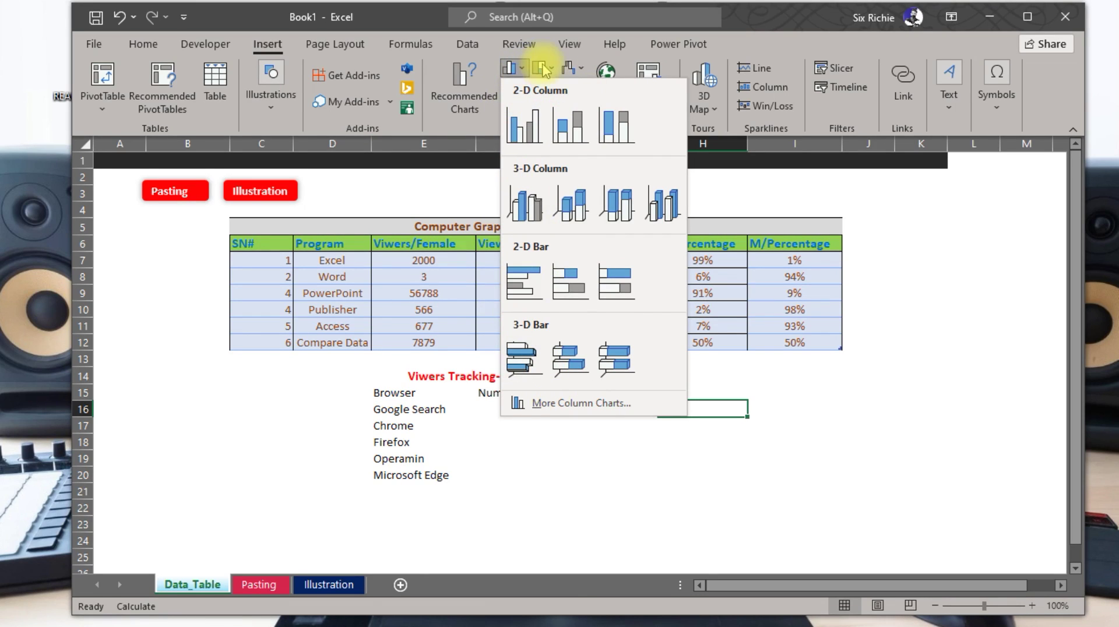
key(Escape)
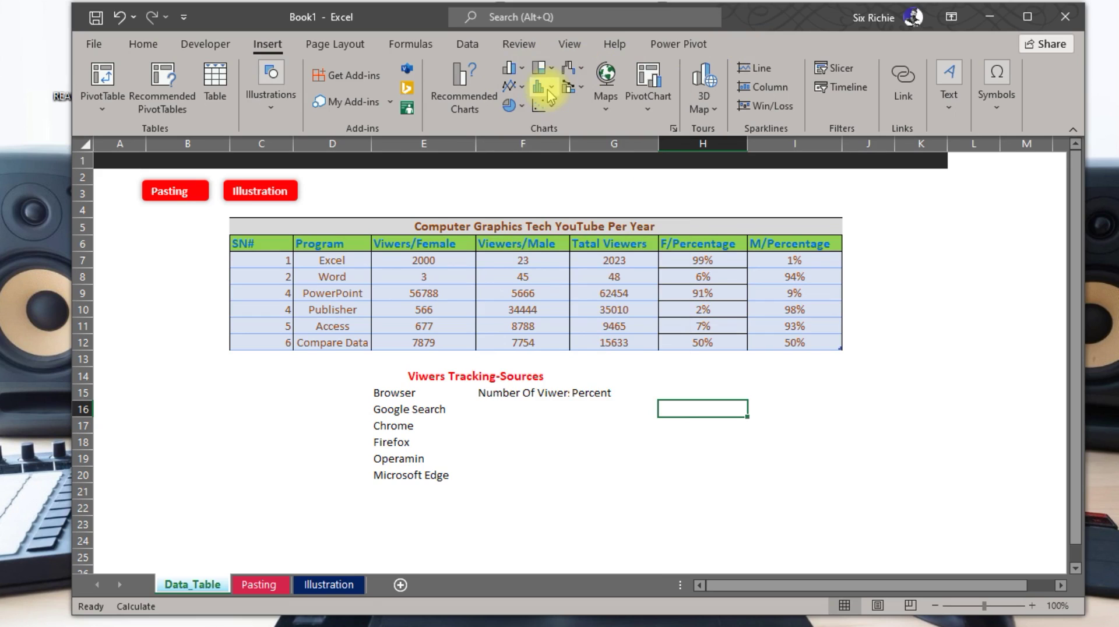
click(549, 95)
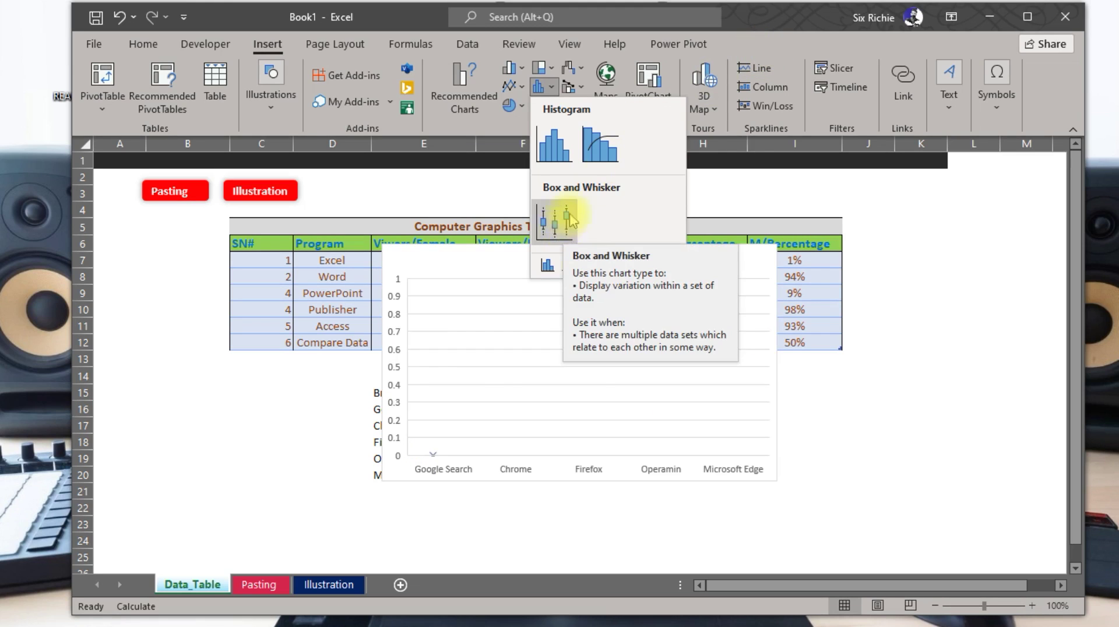
click(782, 53)
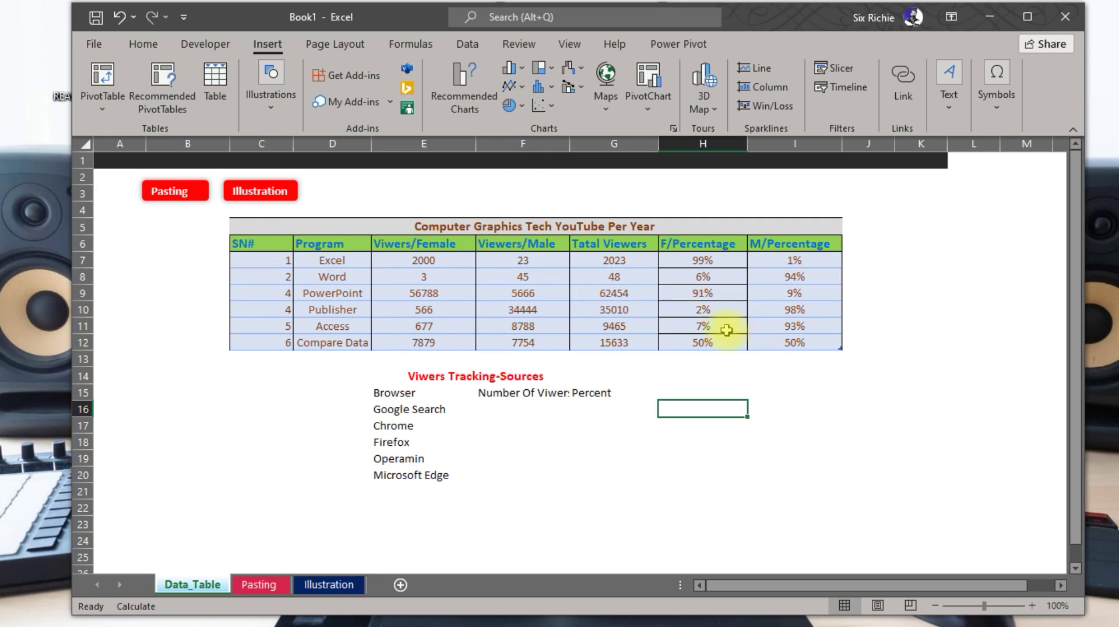
Preview Line, Stock, Scatter and Area types in All Charts, then insert a Clustered Column chart.
click(477, 90)
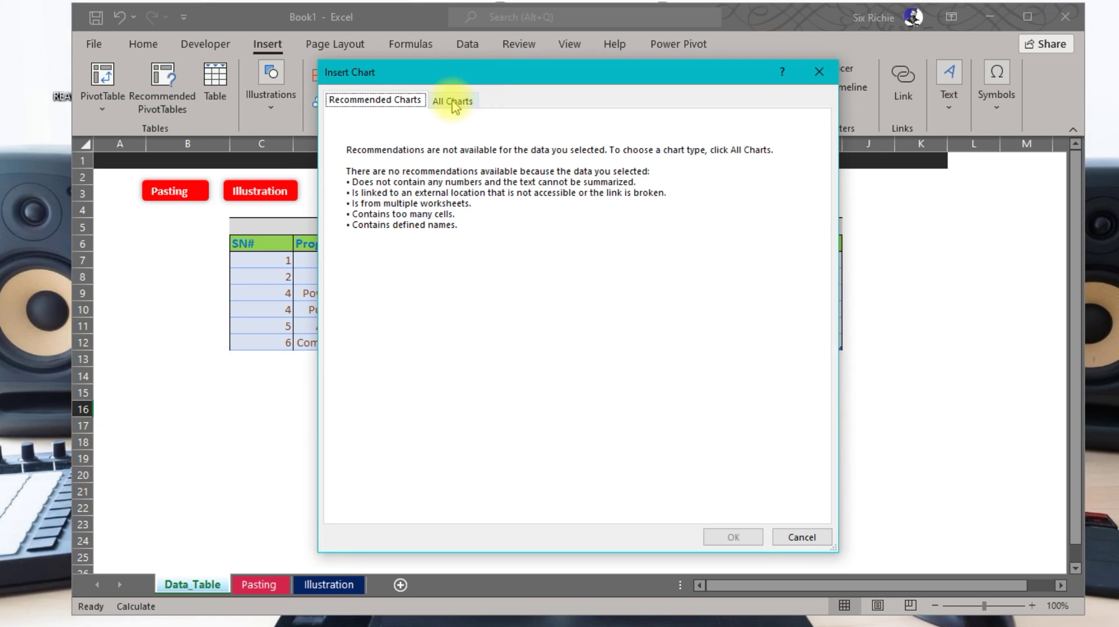
click(451, 100)
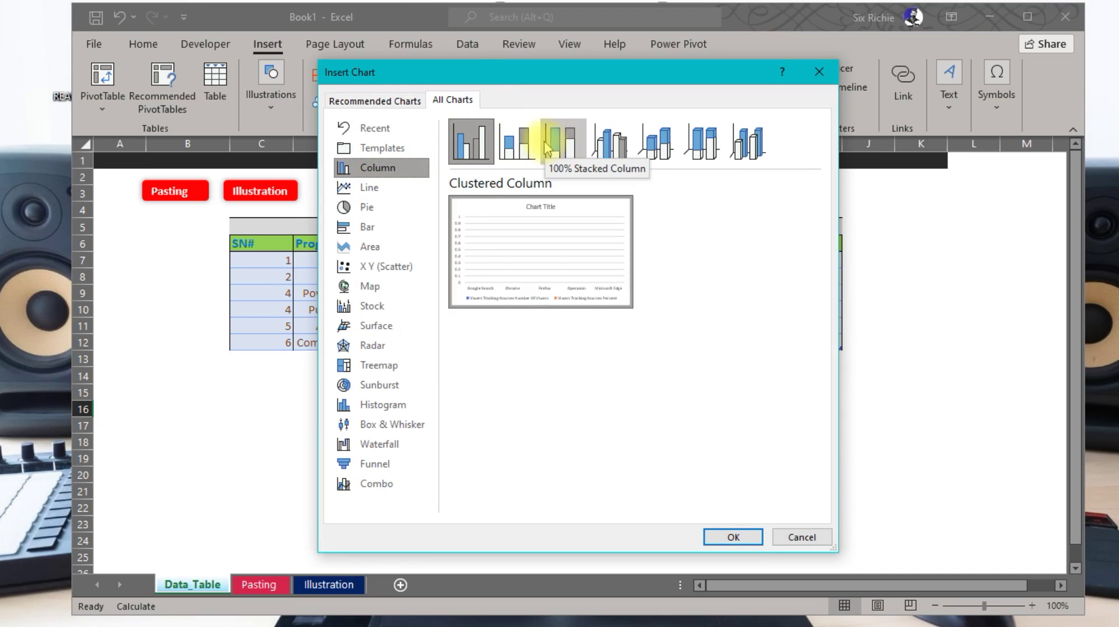
click(370, 188)
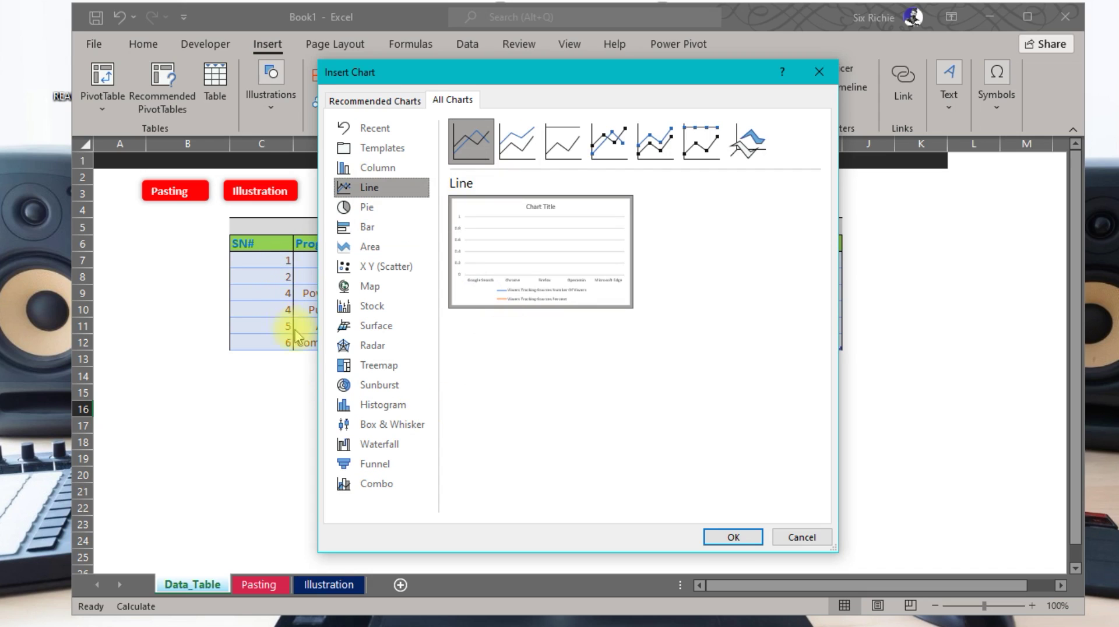
click(519, 137)
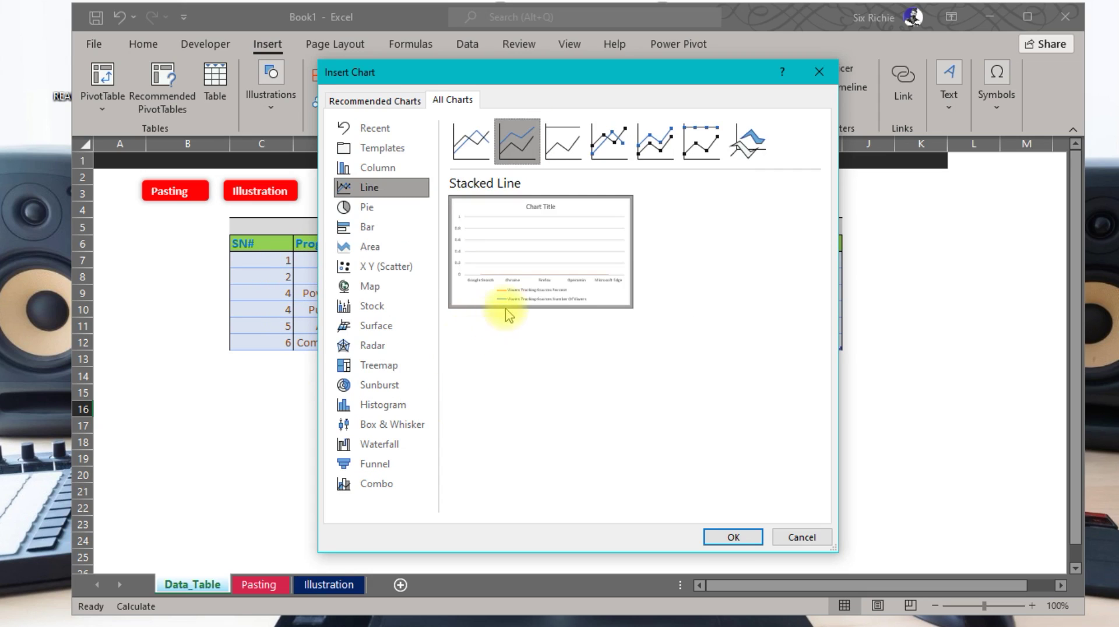
click(384, 308)
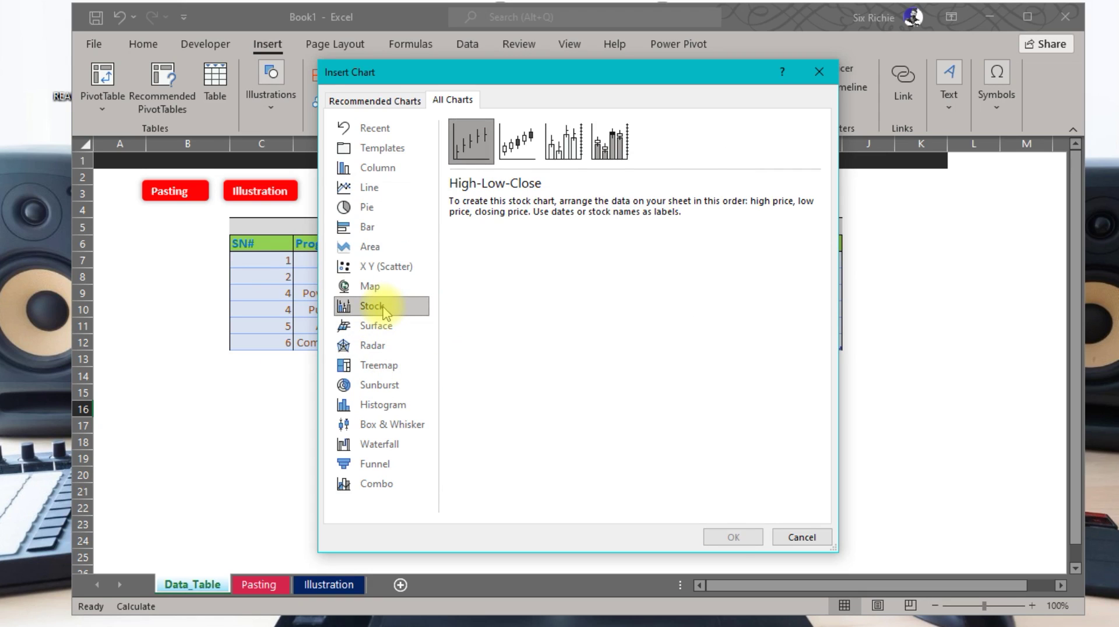
click(517, 139)
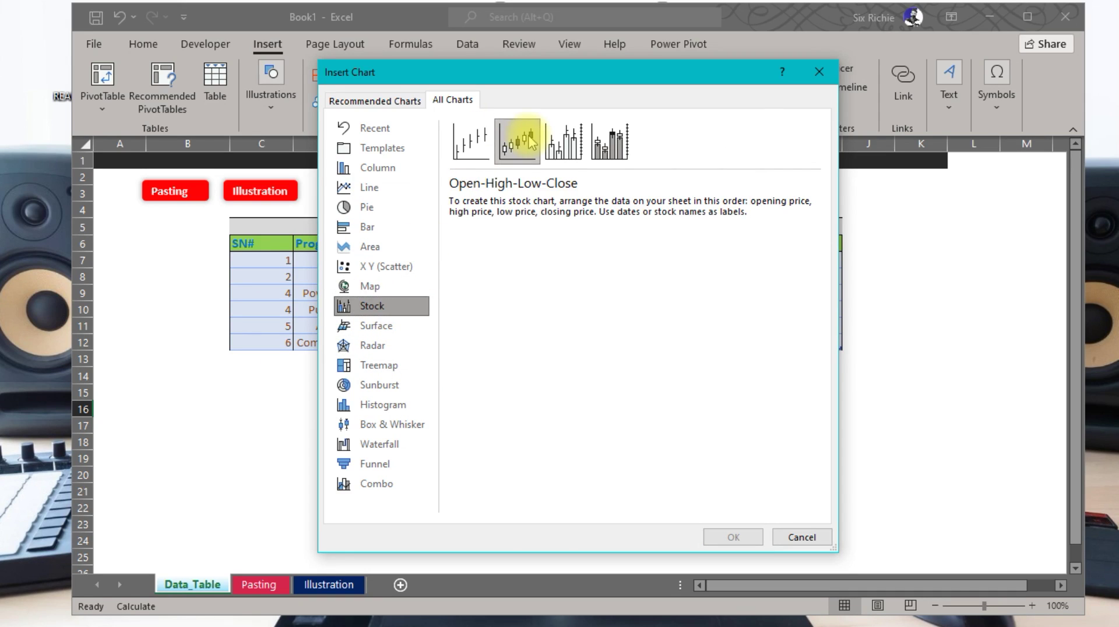
click(373, 267)
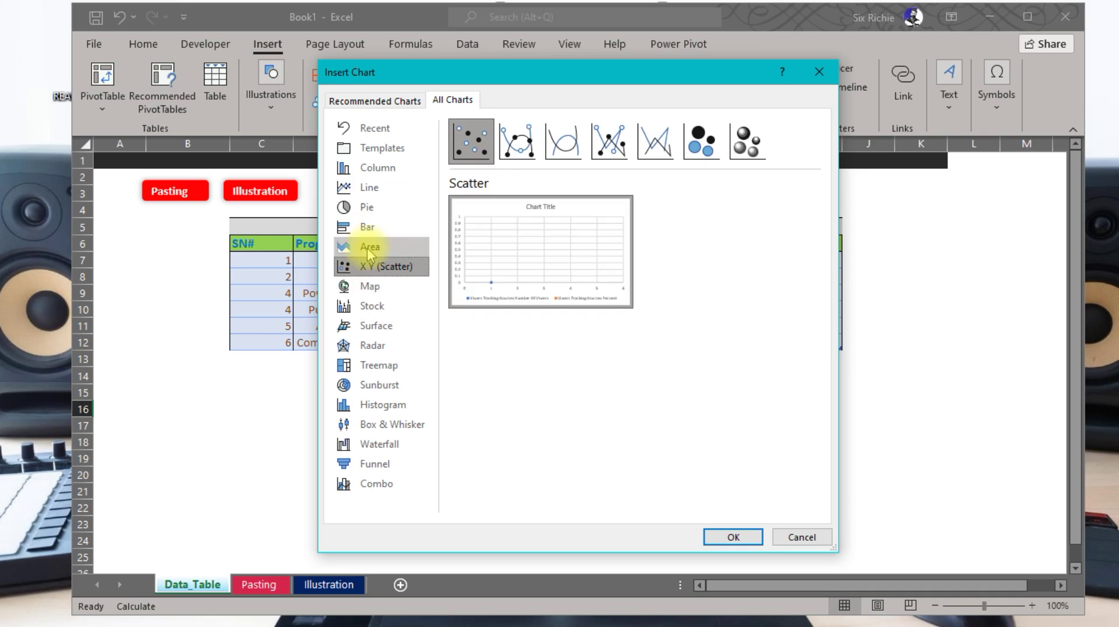
click(368, 248)
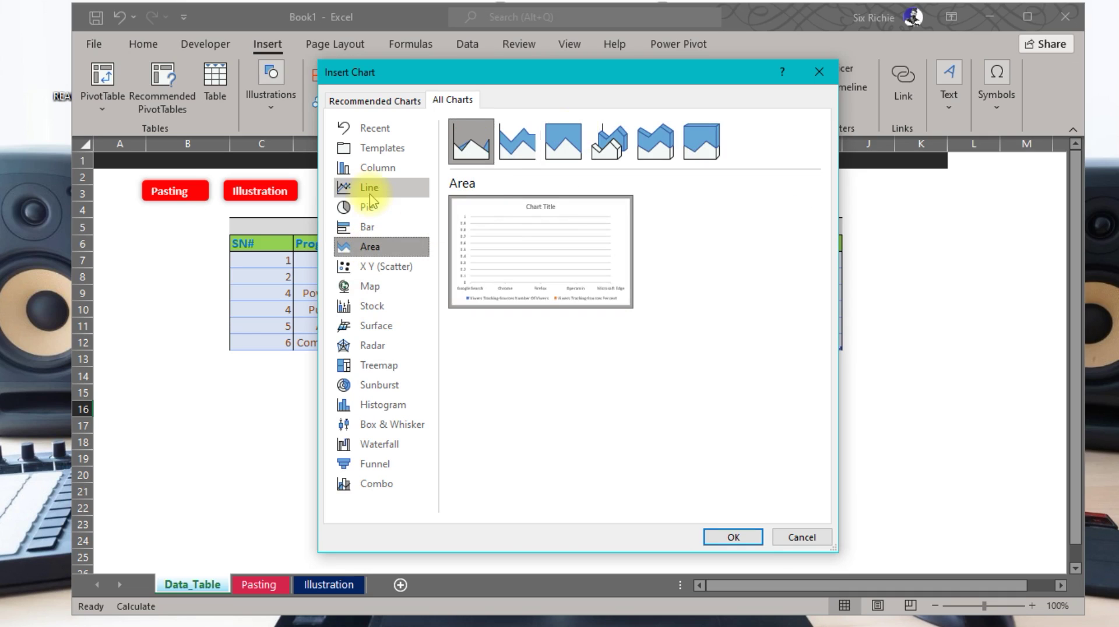
click(373, 168)
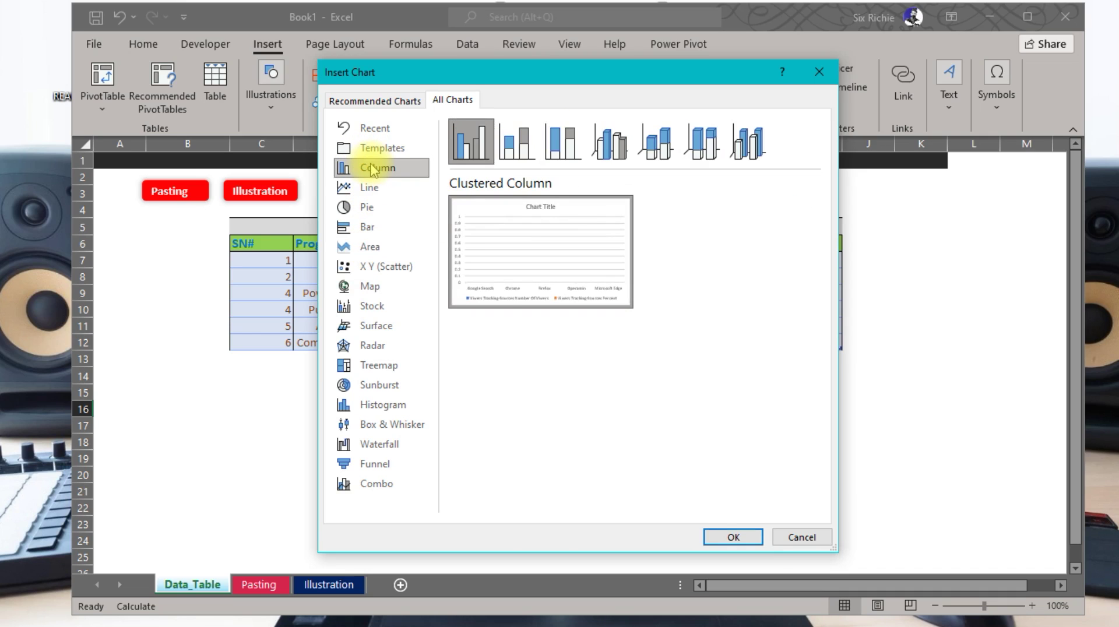
mouse_move(516, 241)
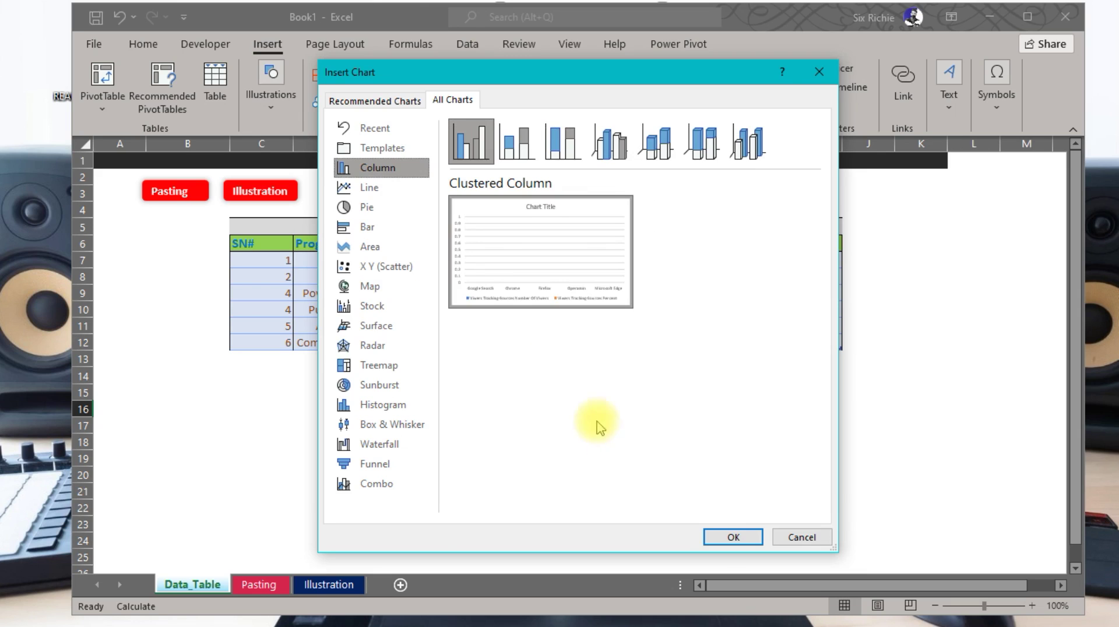
click(719, 536)
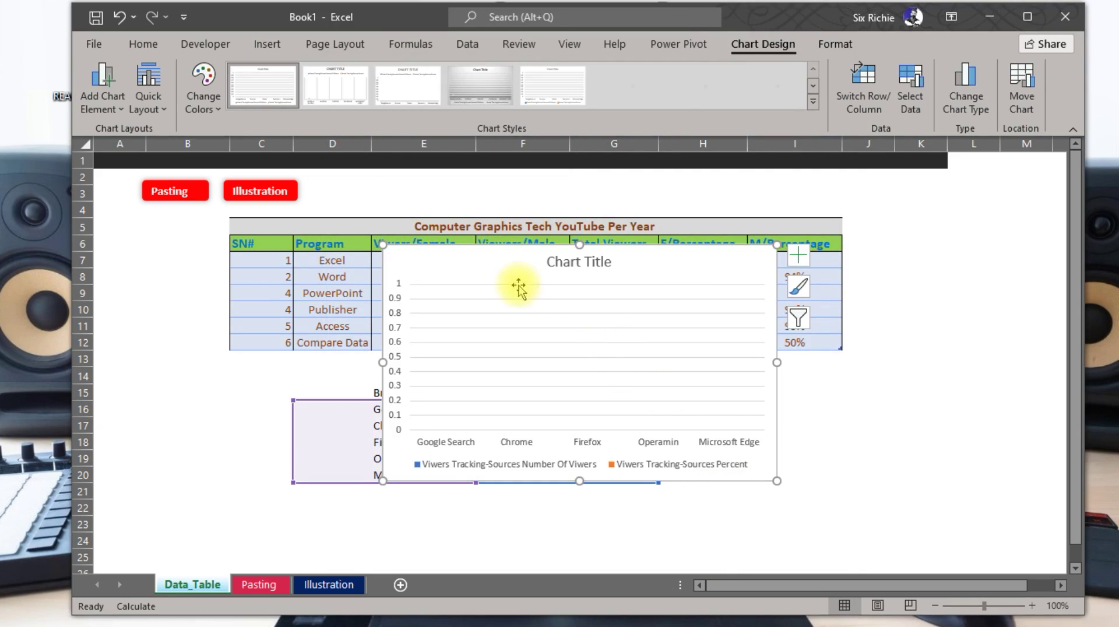
Move the chart off the table and enter viewer counts 455 (Google Search) and 4 (Chrome).
mouse_move(485, 260)
mouse_down()
mouse_move(818, 347)
mouse_move(784, 344)
mouse_up()
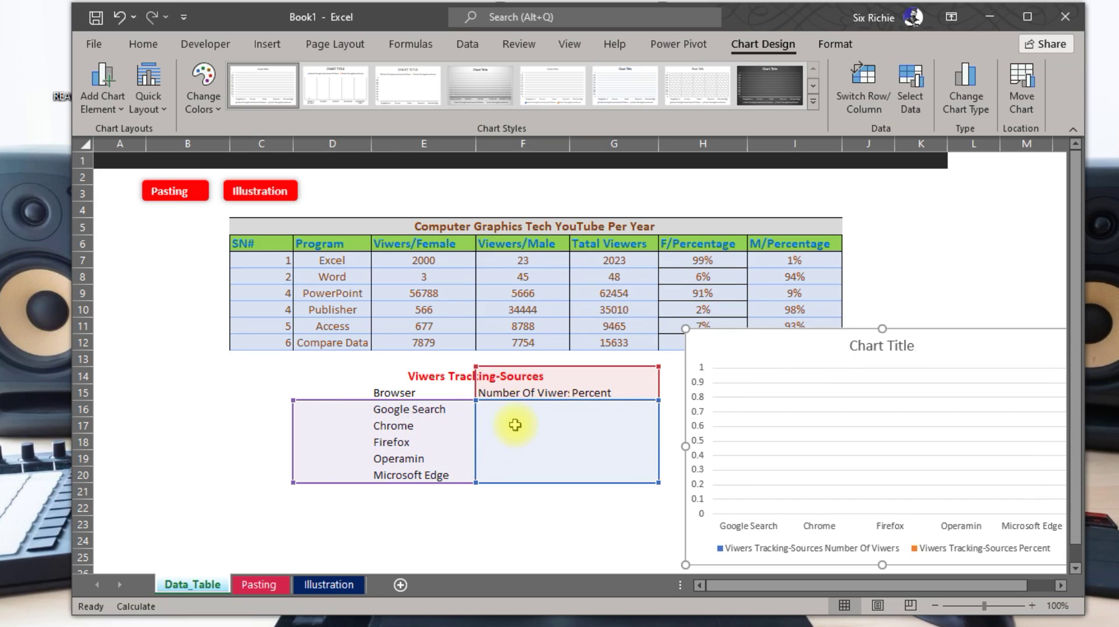
click(550, 417)
click(550, 419)
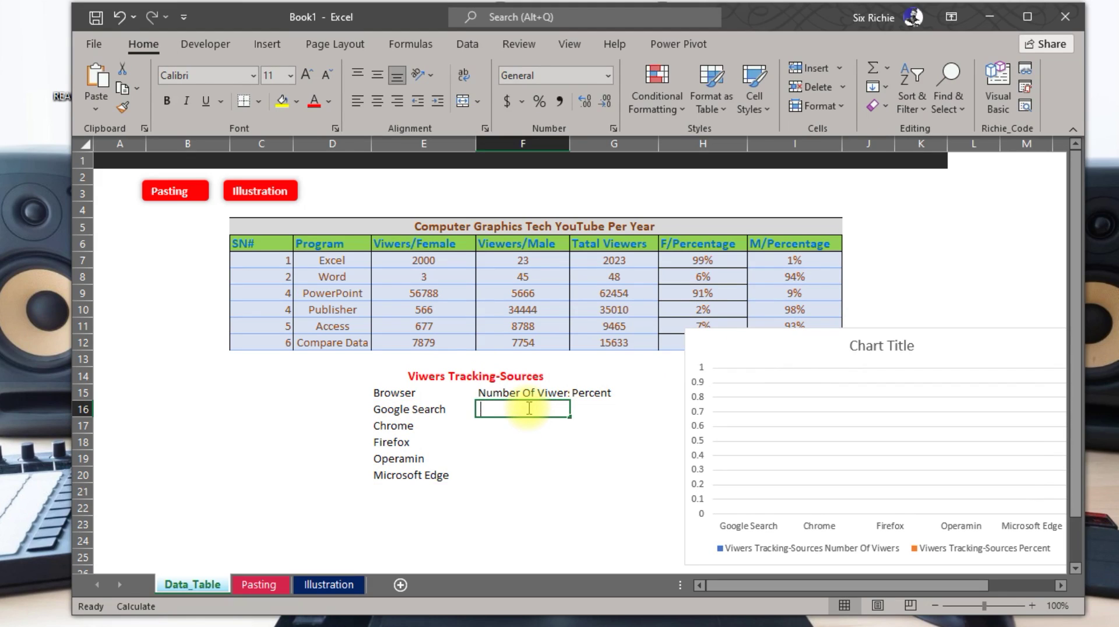
text(455)
click(508, 430)
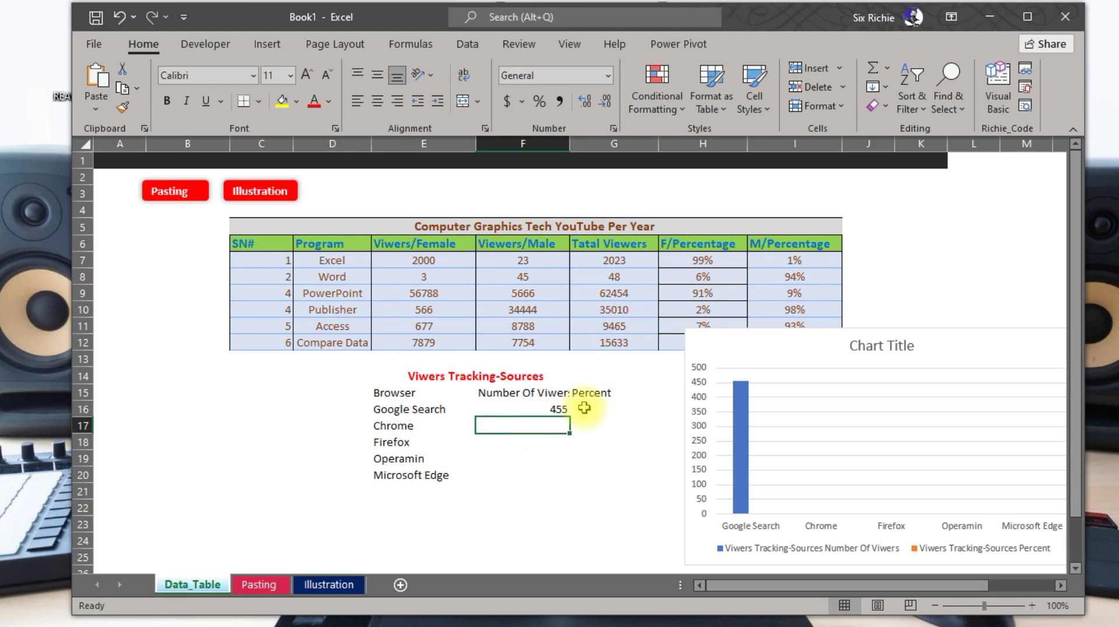
mouse_move(839, 345)
mouse_down()
mouse_move(755, 250)
mouse_move(823, 193)
mouse_up()
click(543, 424)
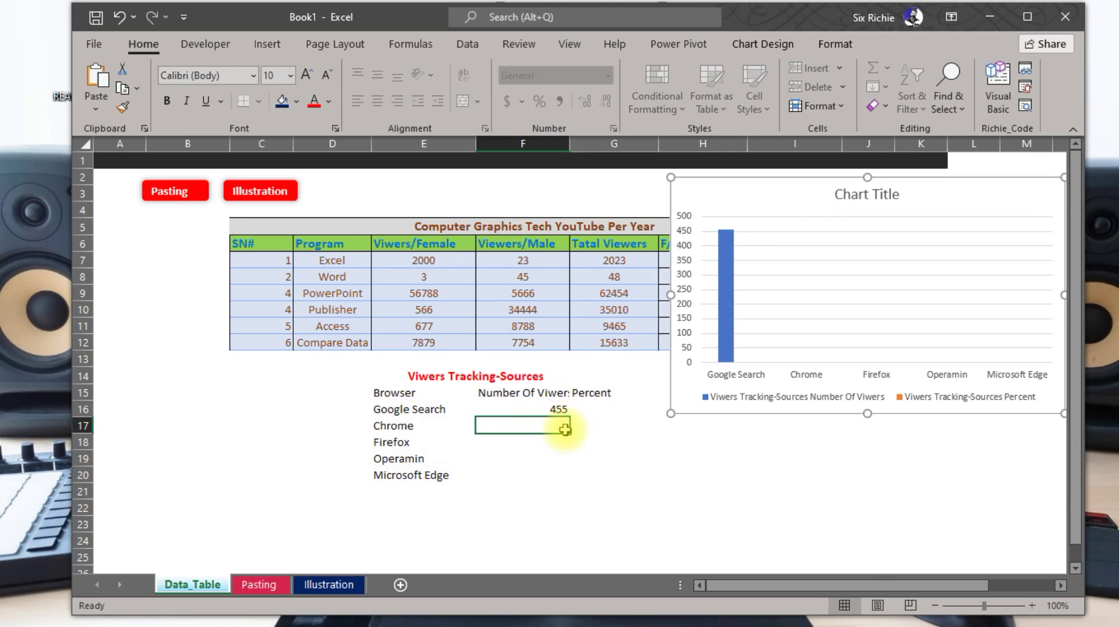
text(4)
click(523, 456)
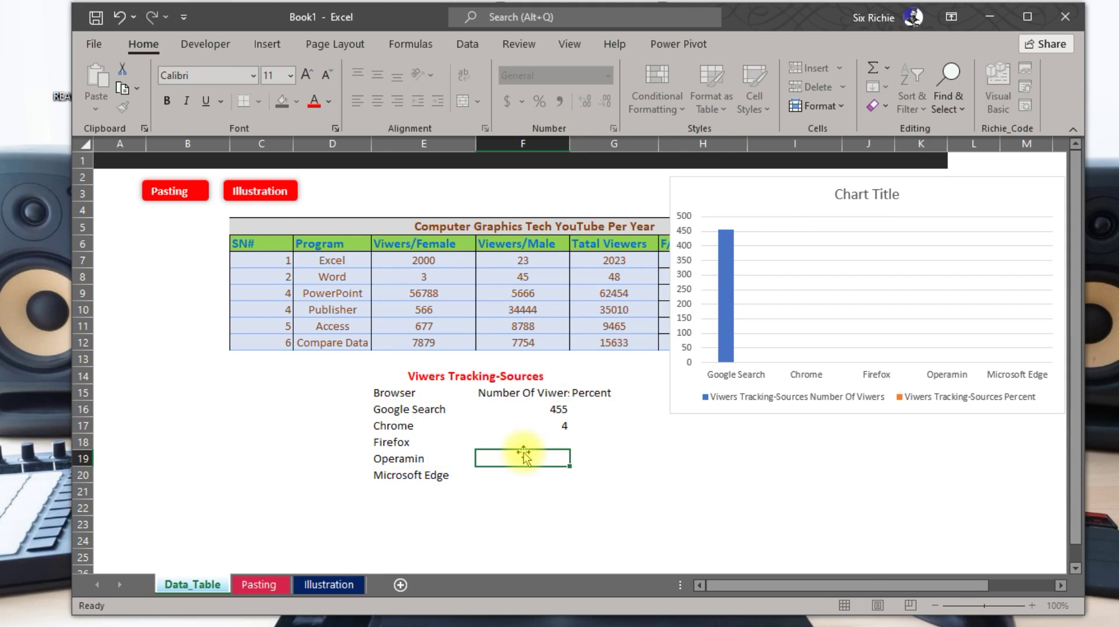
Enter 100, 2999 and 5665 for Firefox, Operamin and Microsoft Edge, placing the chart beside the list.
click(542, 440)
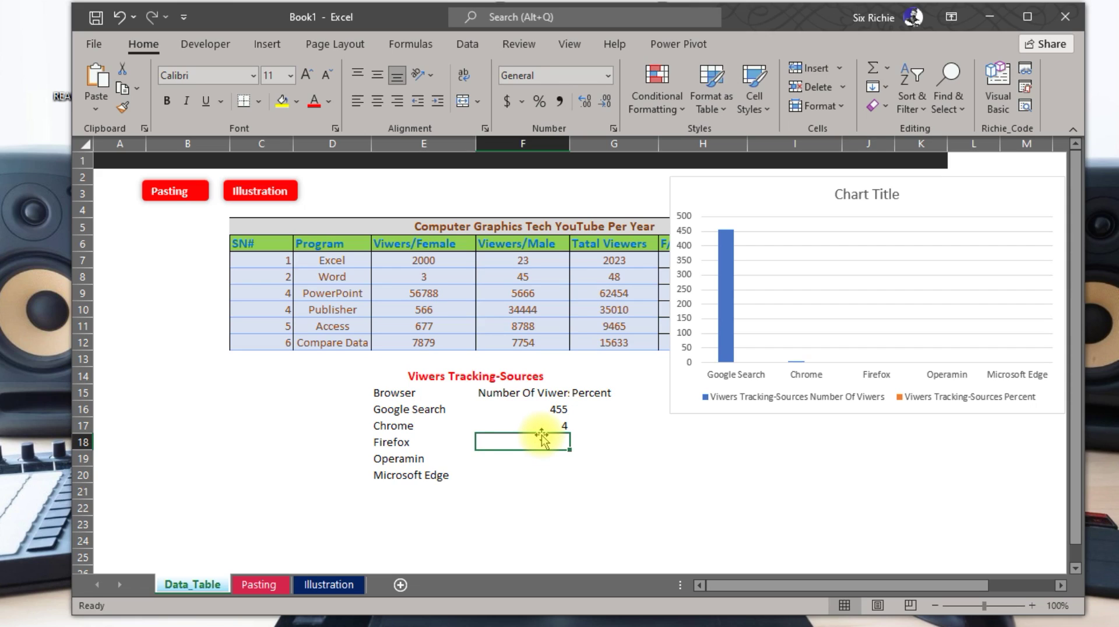
text(100)
click(556, 465)
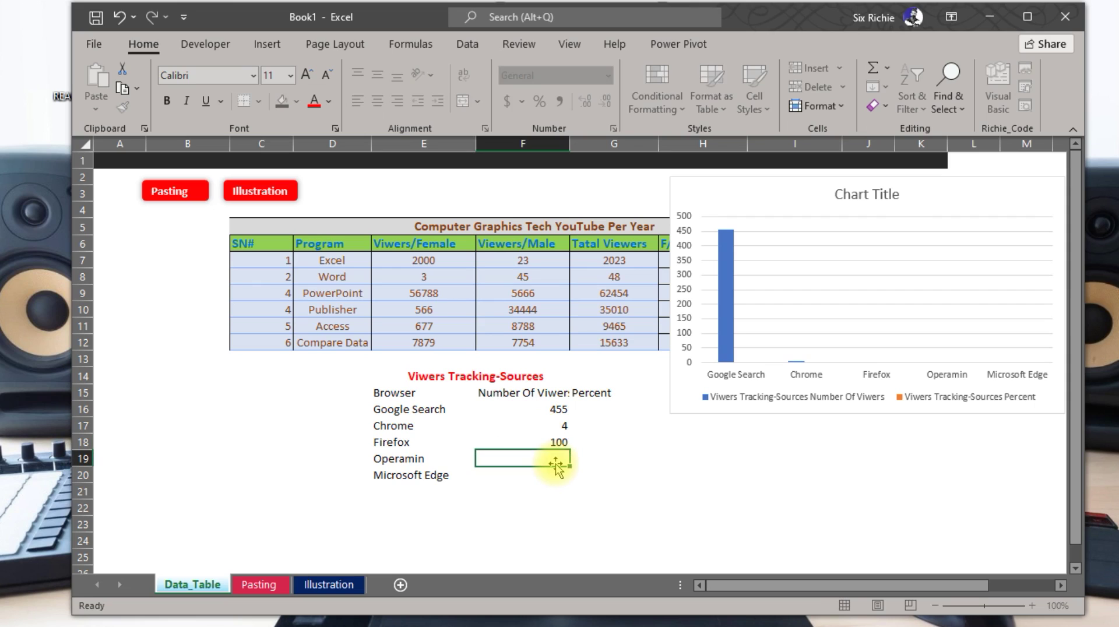
text(2999)
click(529, 478)
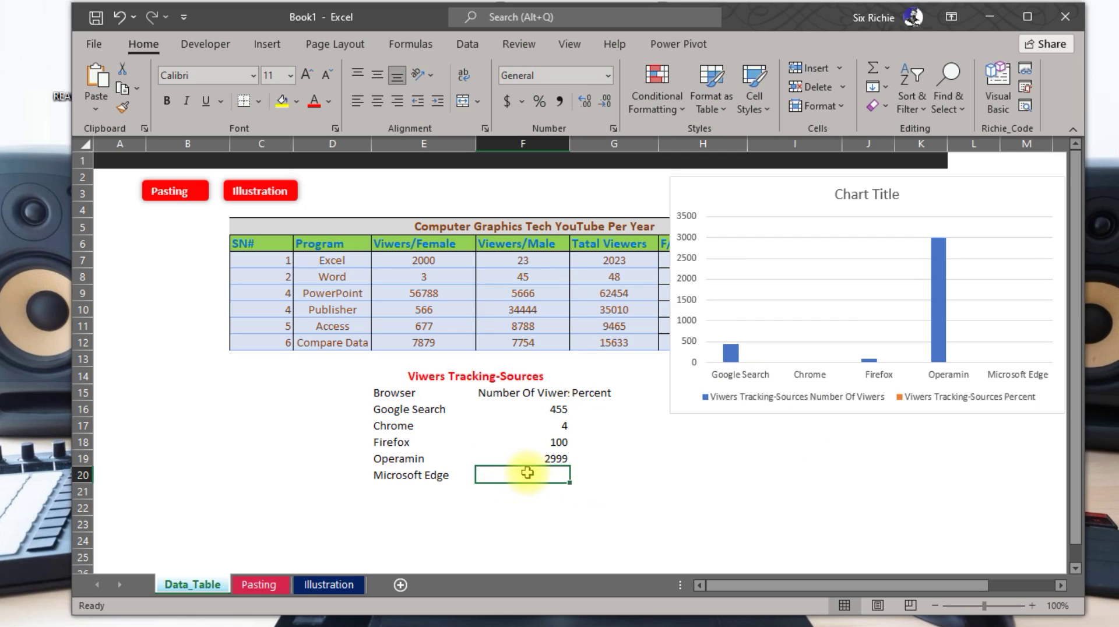
text(5665)
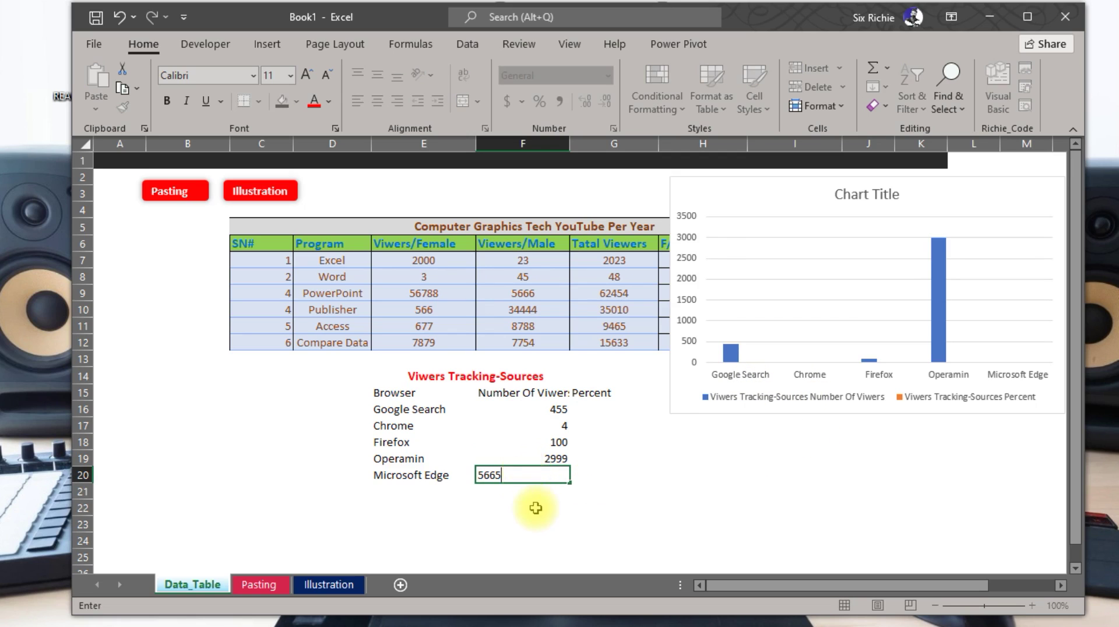
click(539, 505)
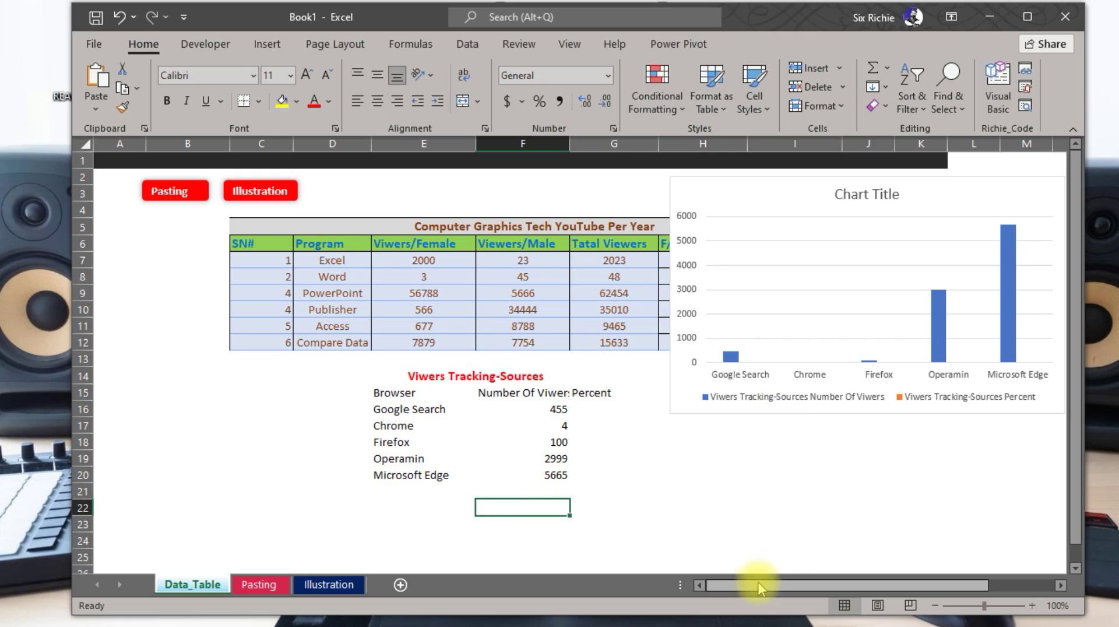
drag(803, 187, 675, 196)
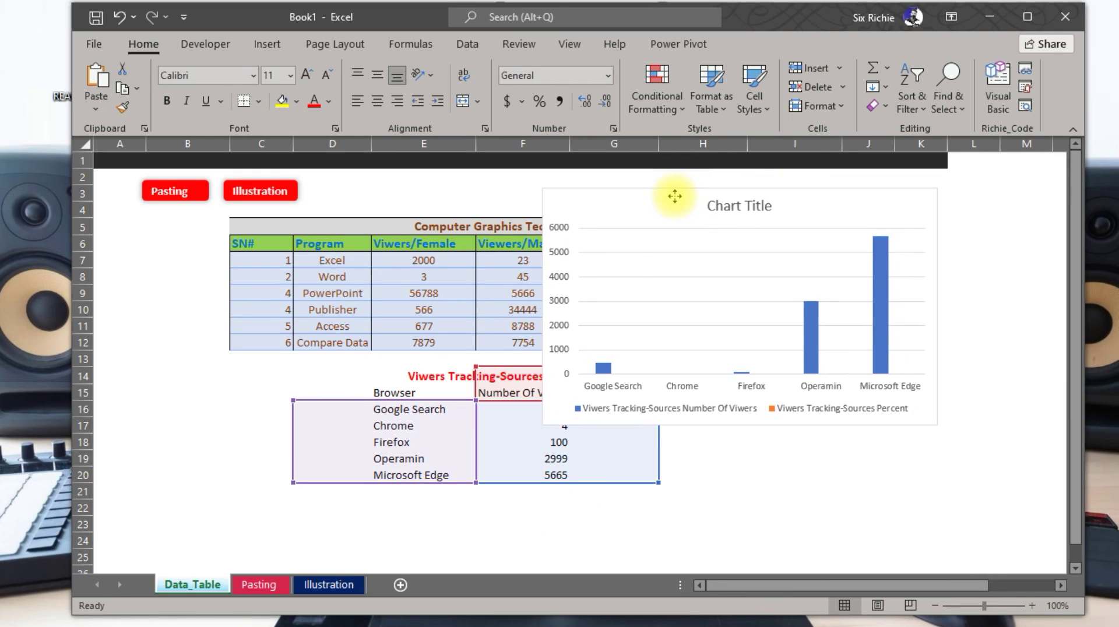
Make the chart's browser category labels orange.
drag(676, 197, 692, 193)
click(649, 368)
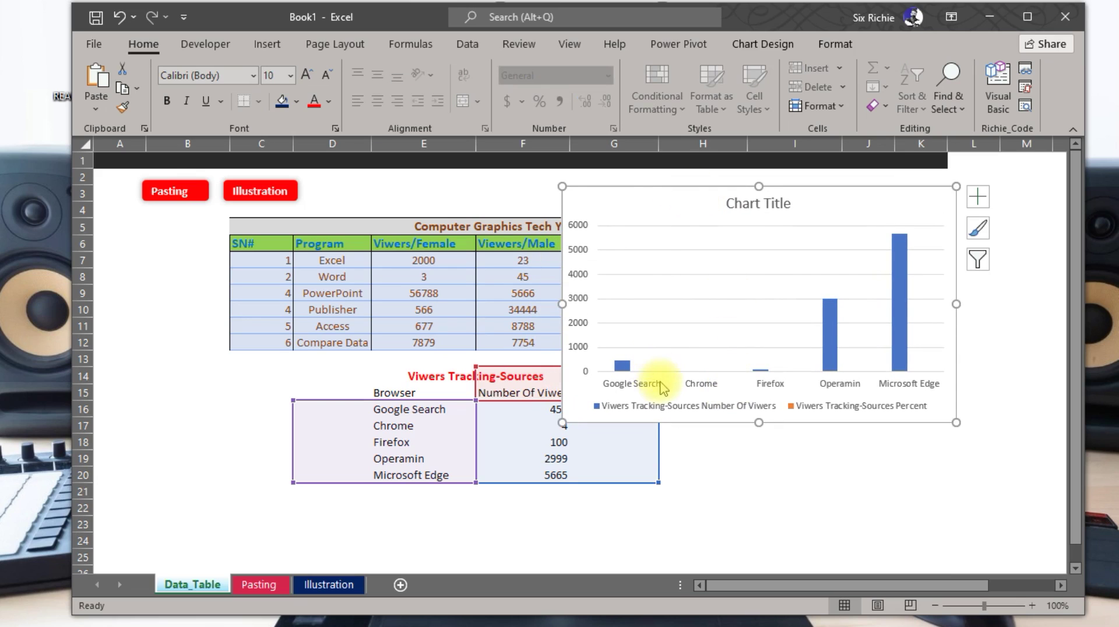
click(579, 301)
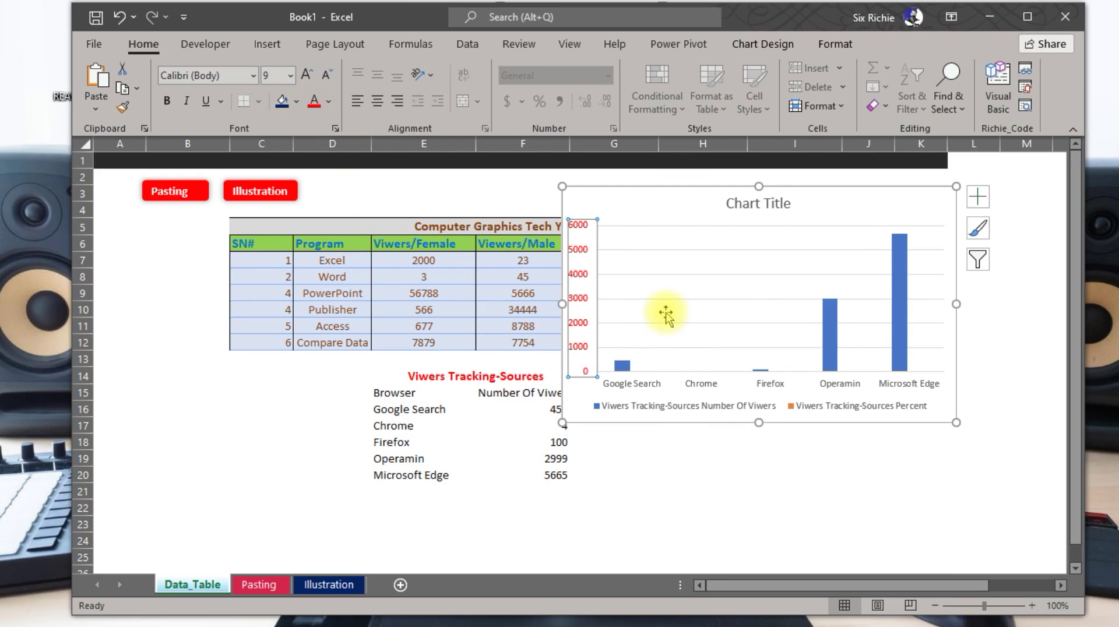
click(612, 278)
click(639, 387)
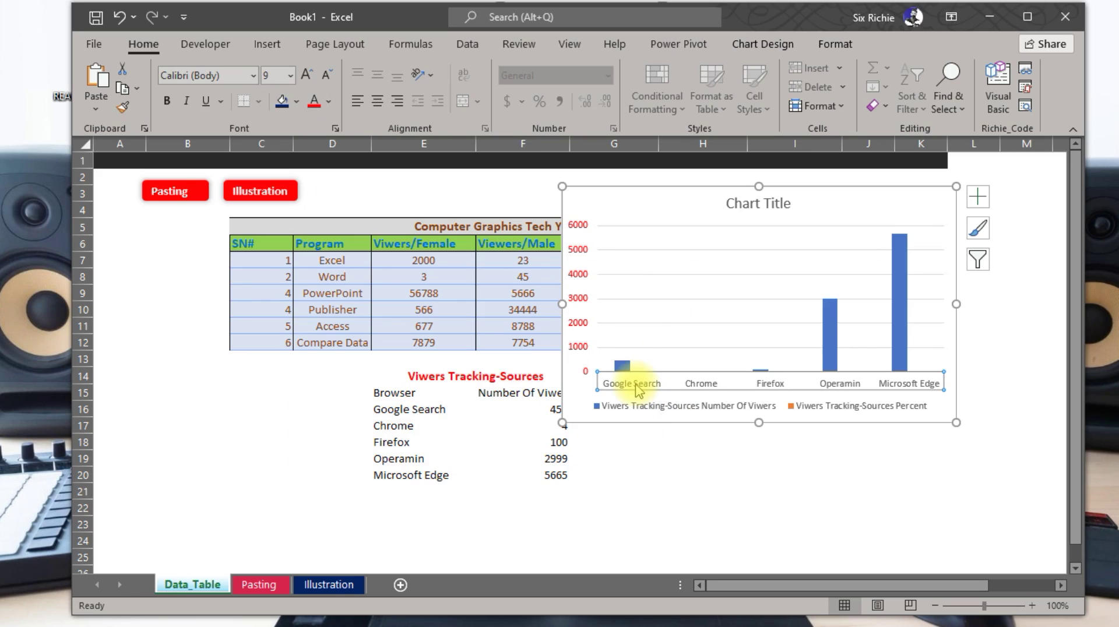
click(282, 105)
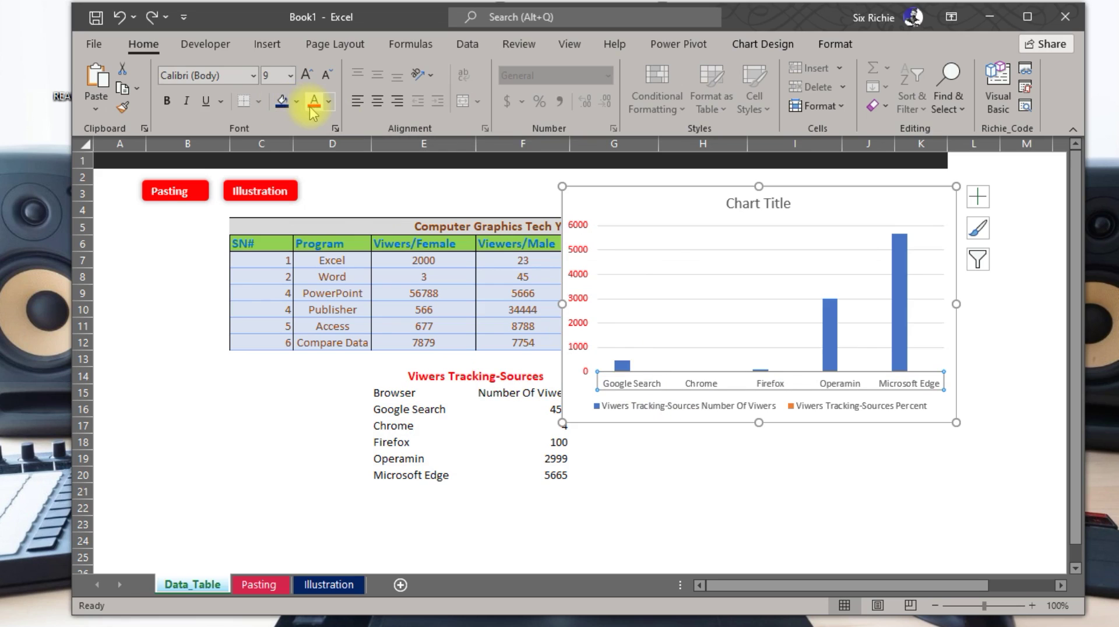
click(328, 105)
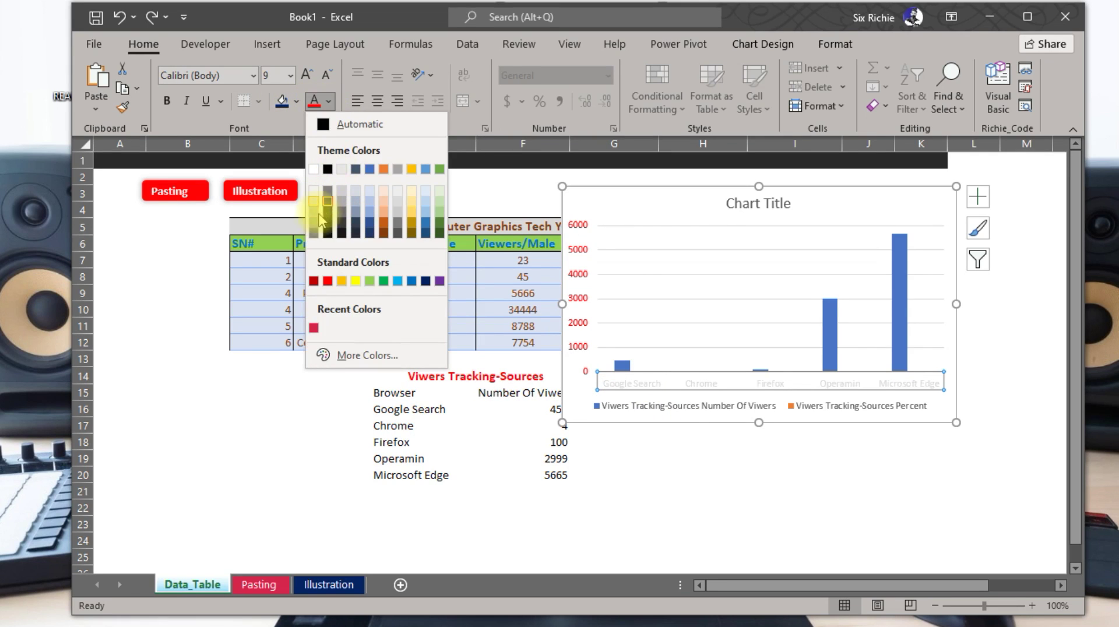
click(385, 219)
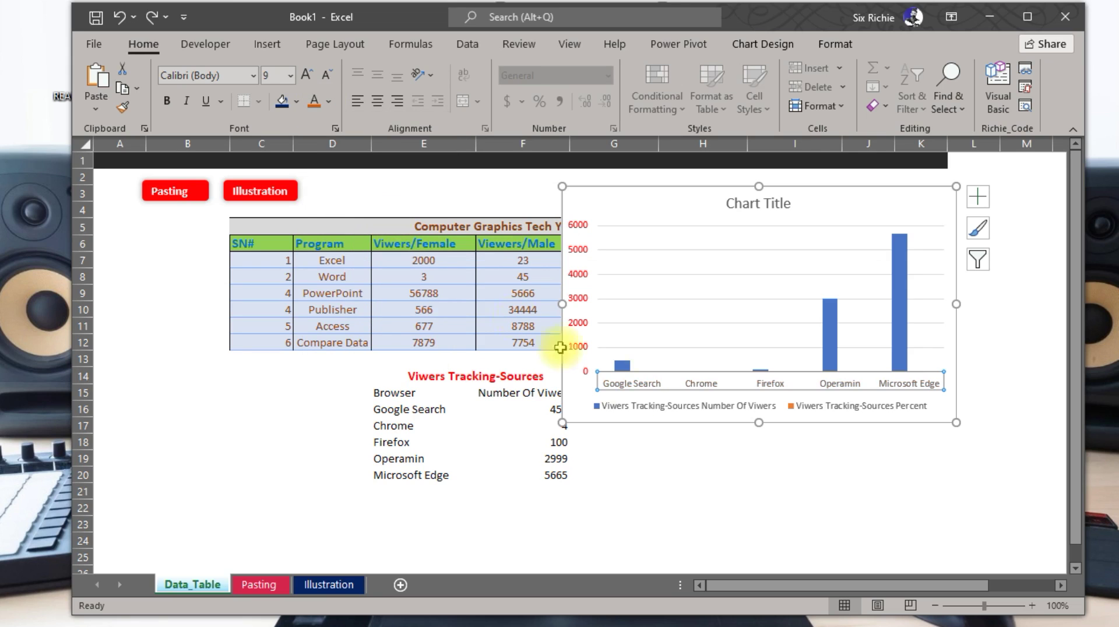
Delete the column chart's legend.
click(664, 414)
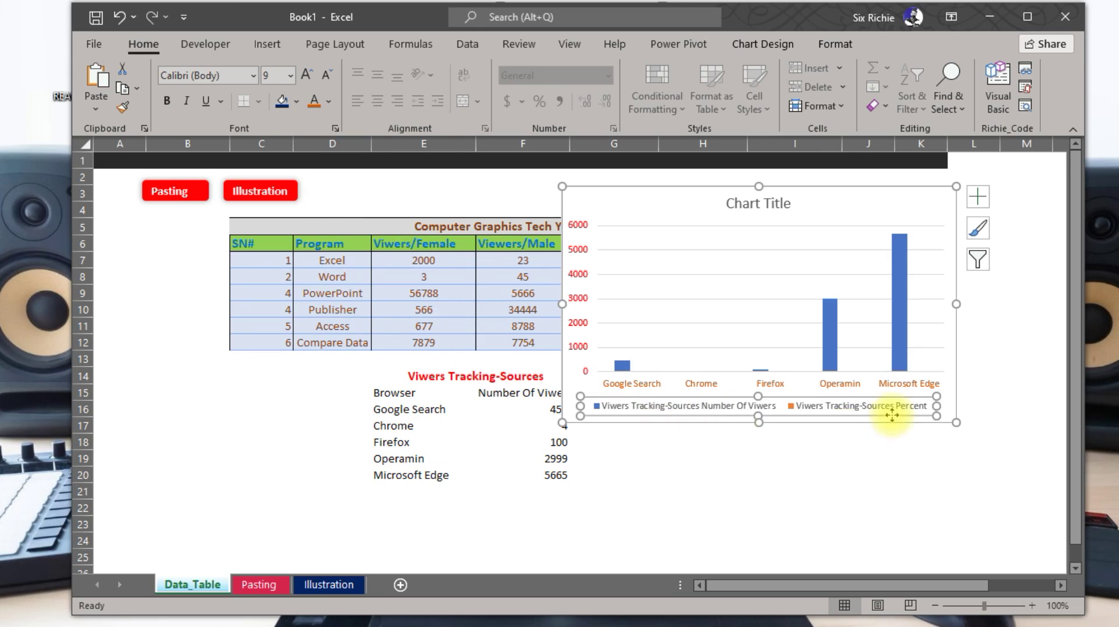
right_click(713, 409)
click(743, 415)
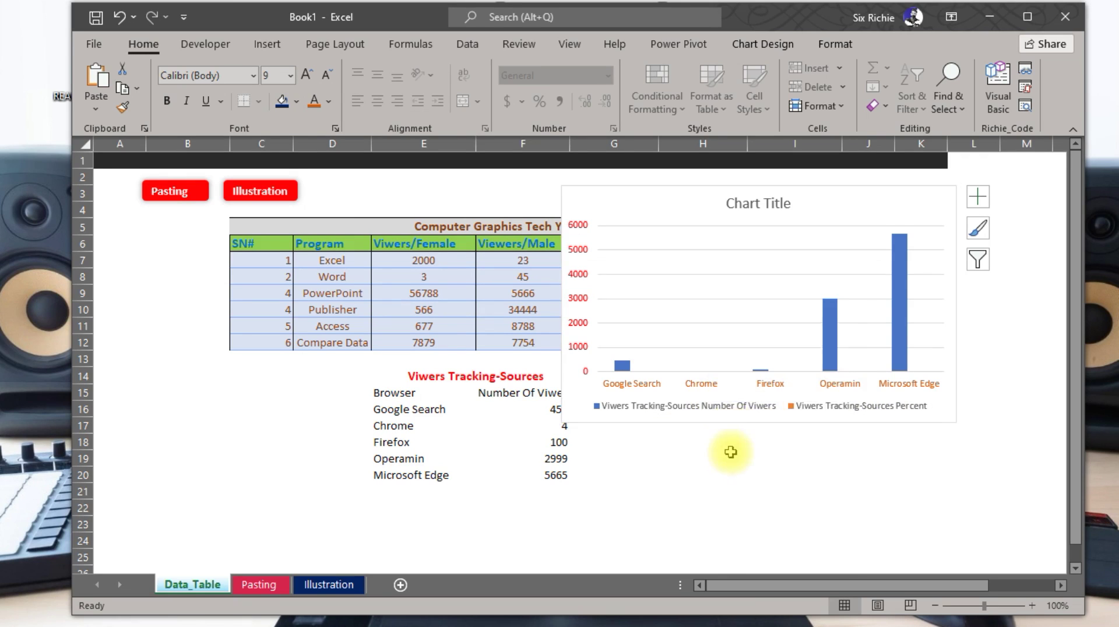
click(801, 457)
click(737, 292)
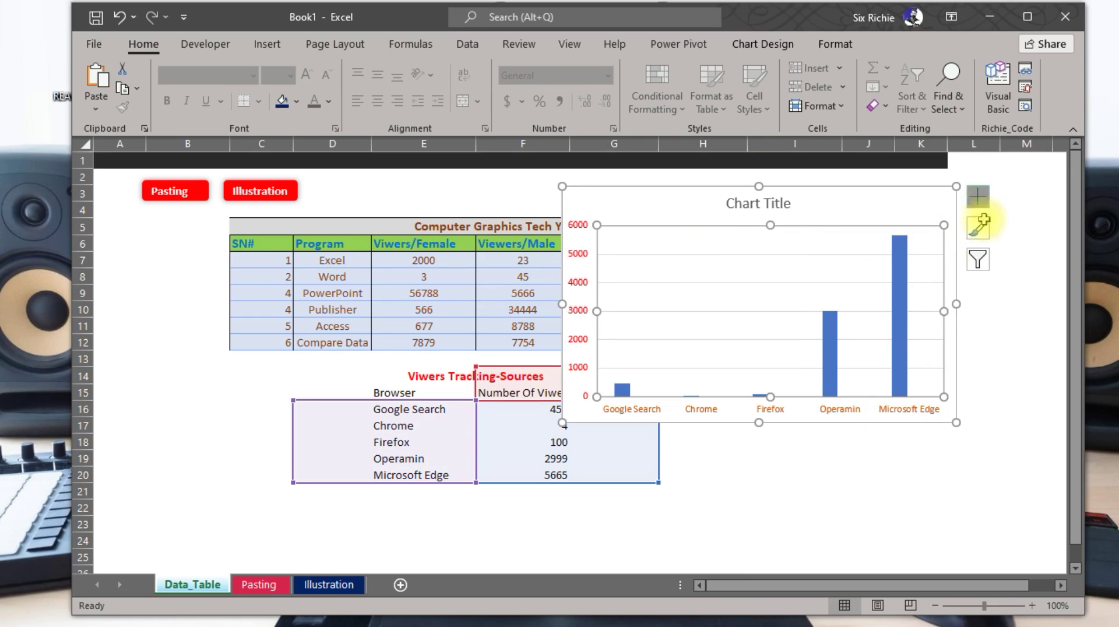
Look through the chart style options without applying any change.
click(982, 233)
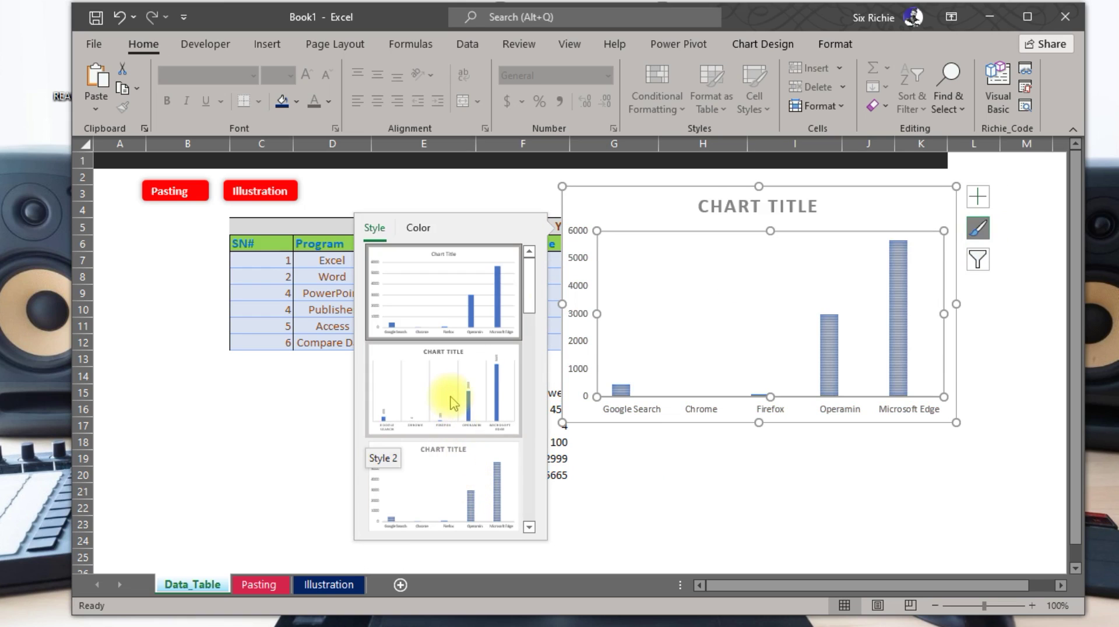
scroll(450, 397, down, 5)
scroll(448, 395, up, 1)
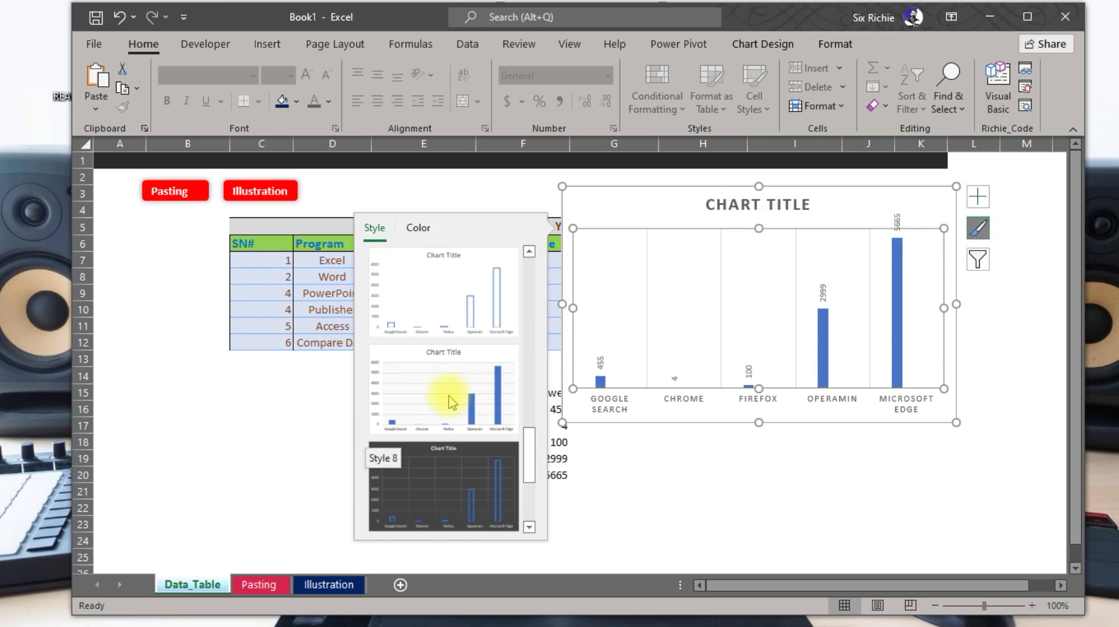
scroll(450, 399, up, 2)
scroll(453, 402, up, 1)
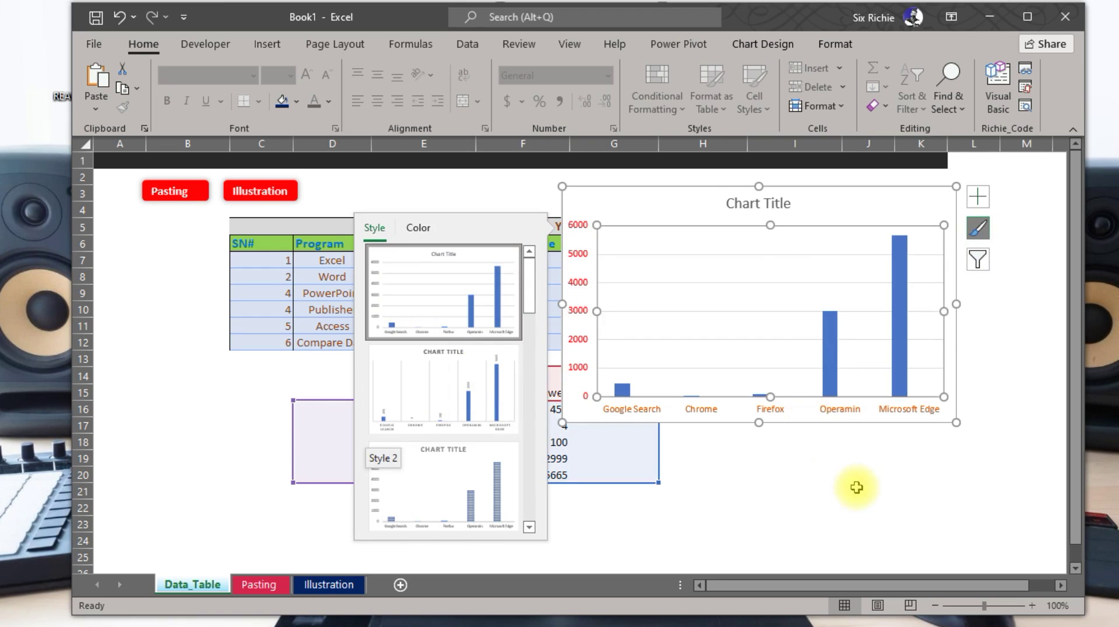
click(855, 489)
Apply the orange Colorful palette to the chart bars via Change Colors.
click(781, 261)
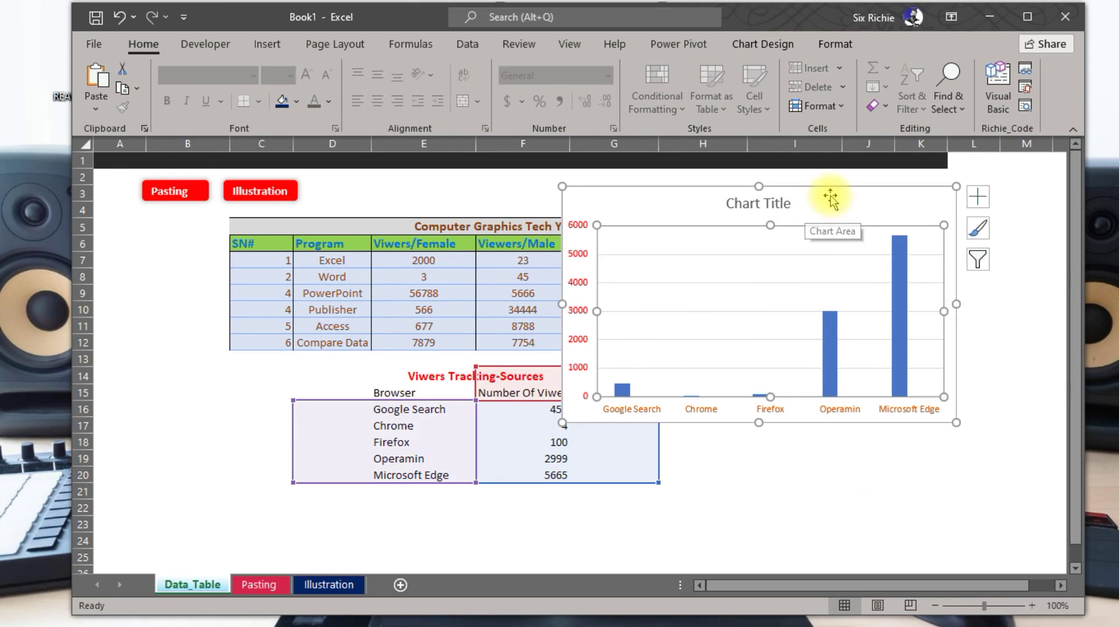
click(764, 45)
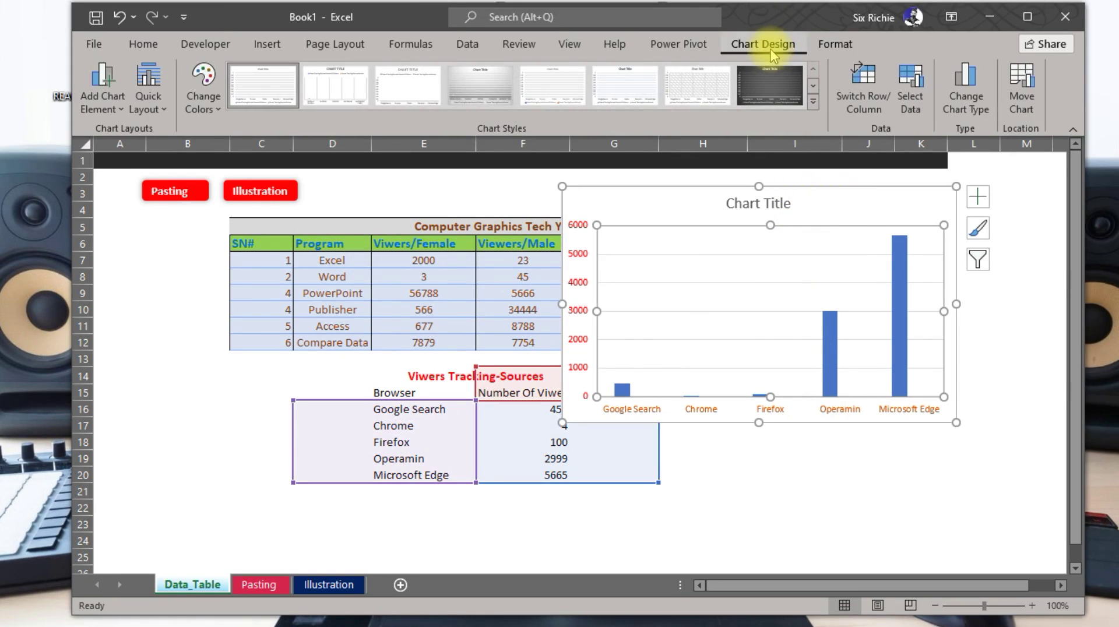
click(212, 107)
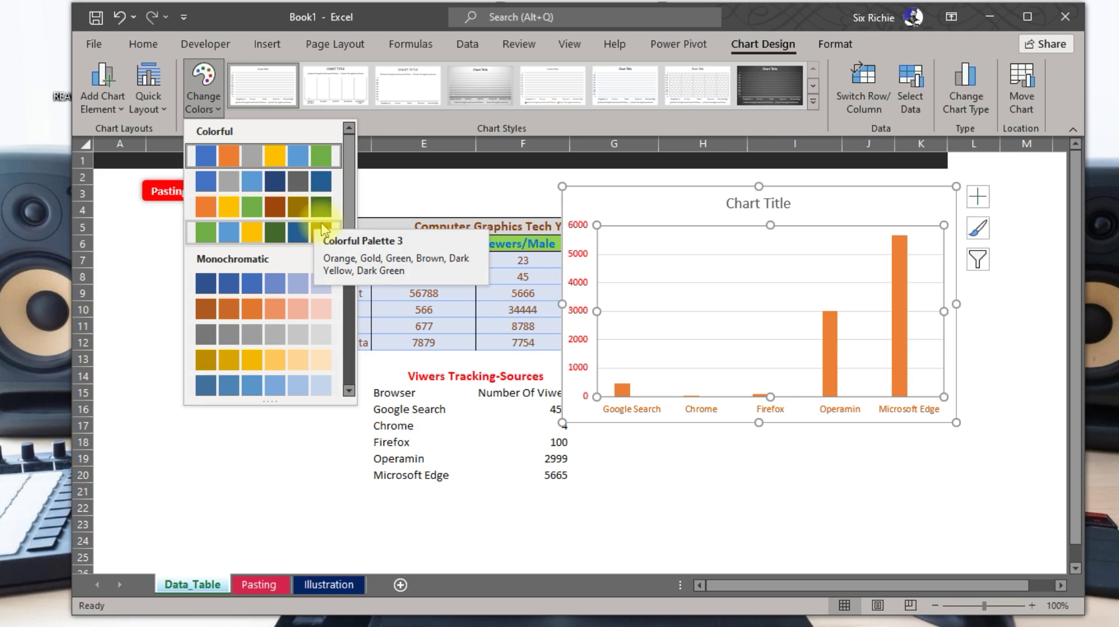
click(201, 206)
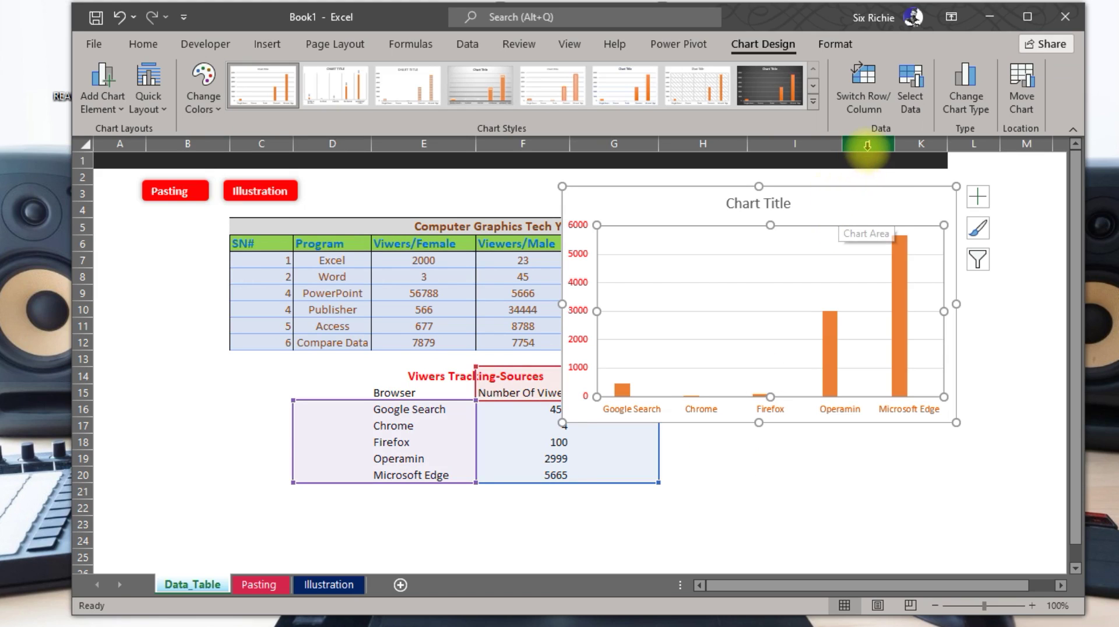
click(768, 254)
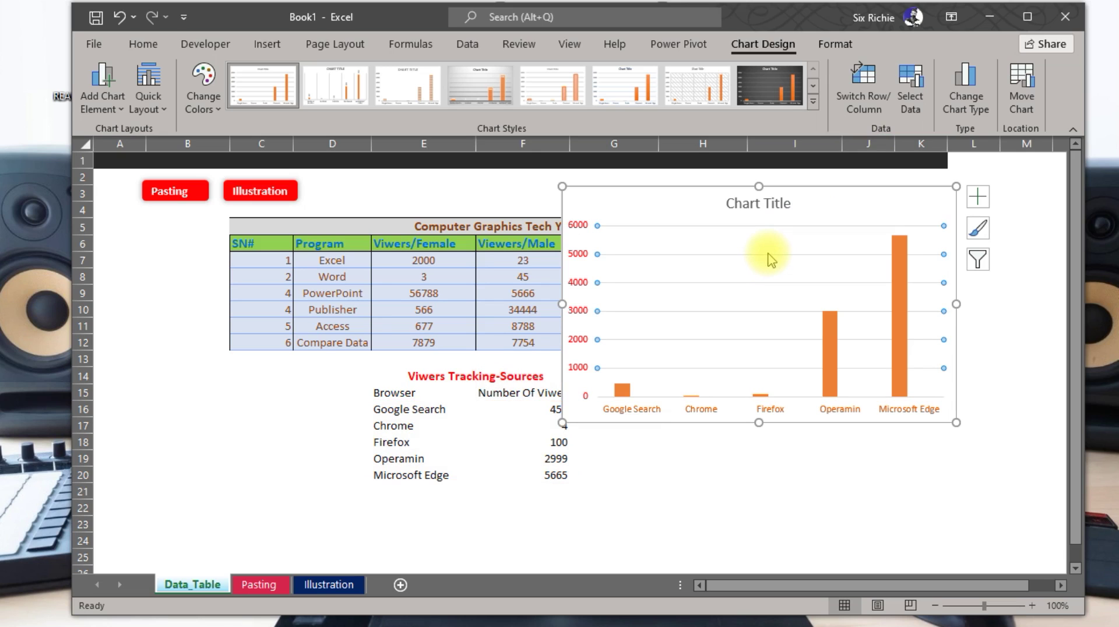
double_click(767, 254)
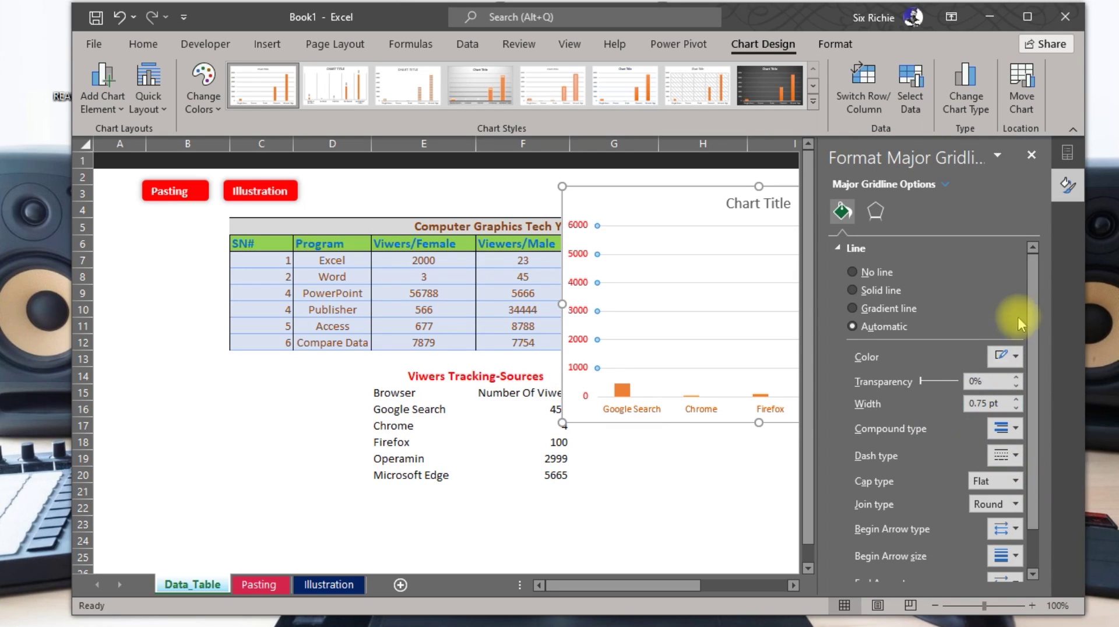
Set the major gridlines to No line and close the Format Major Gridlines pane.
click(854, 273)
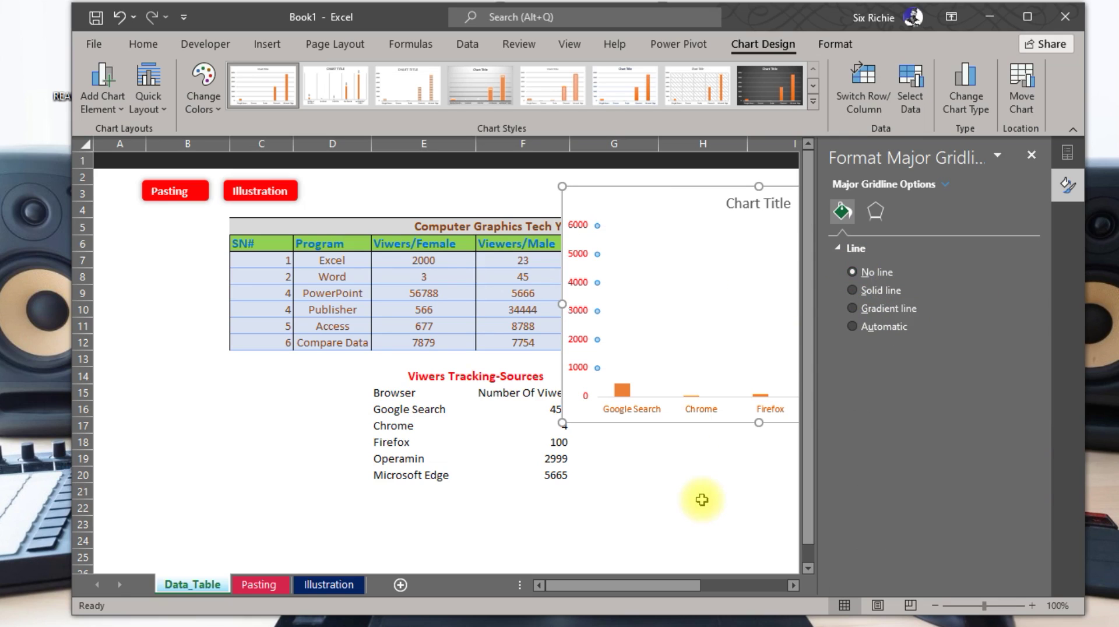
click(1031, 155)
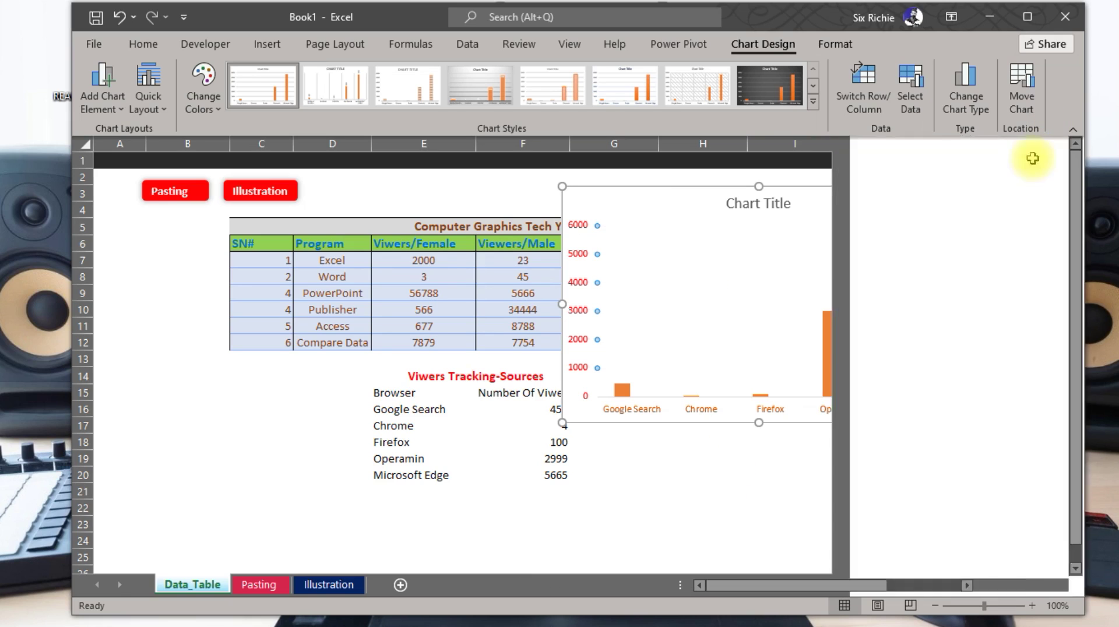
key(Escape)
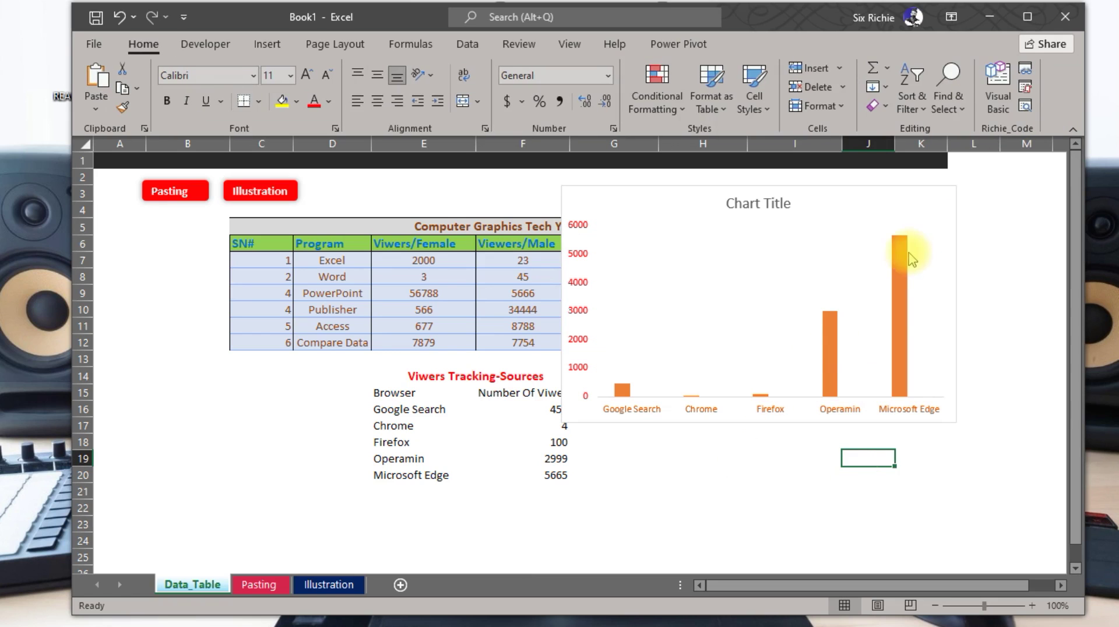
click(663, 198)
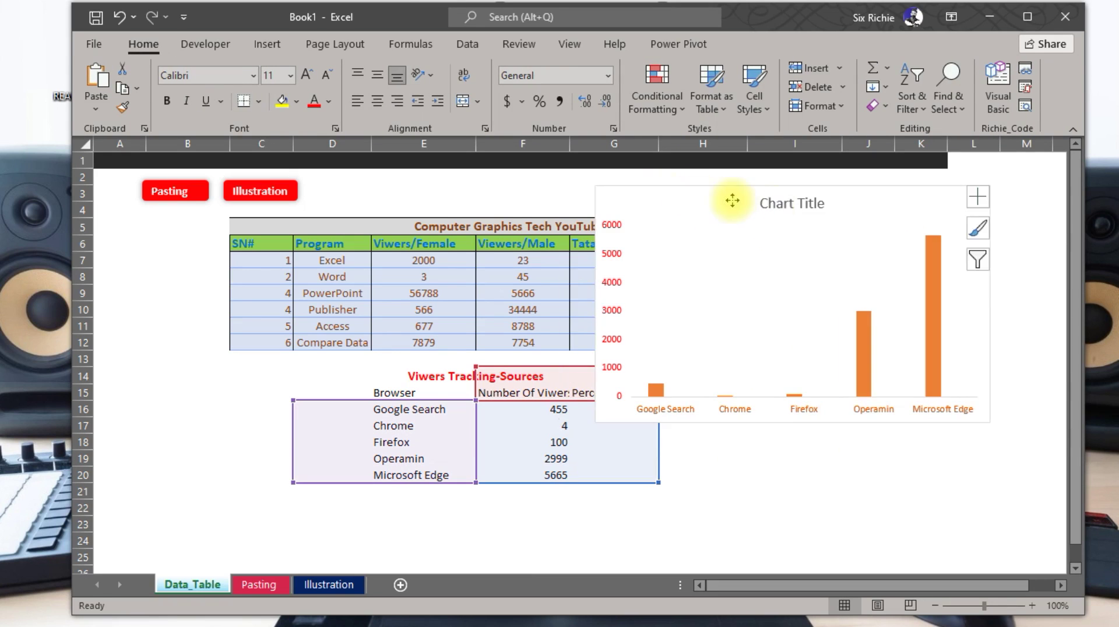
Replace the default 'Chart Title' text with 'Viewers'.
double_click(780, 204)
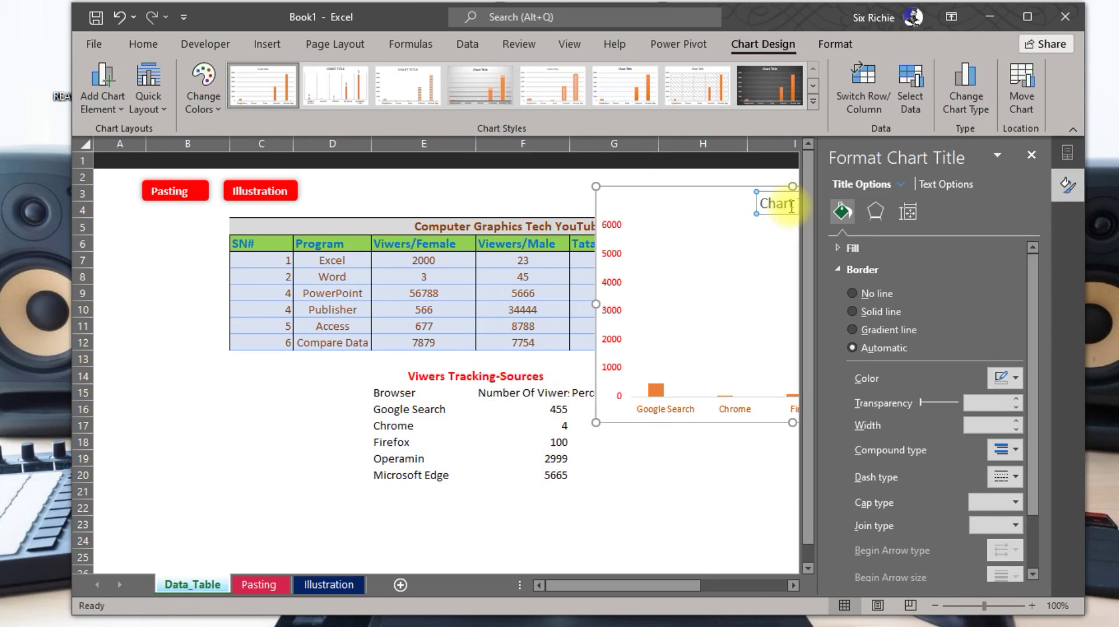
double_click(790, 205)
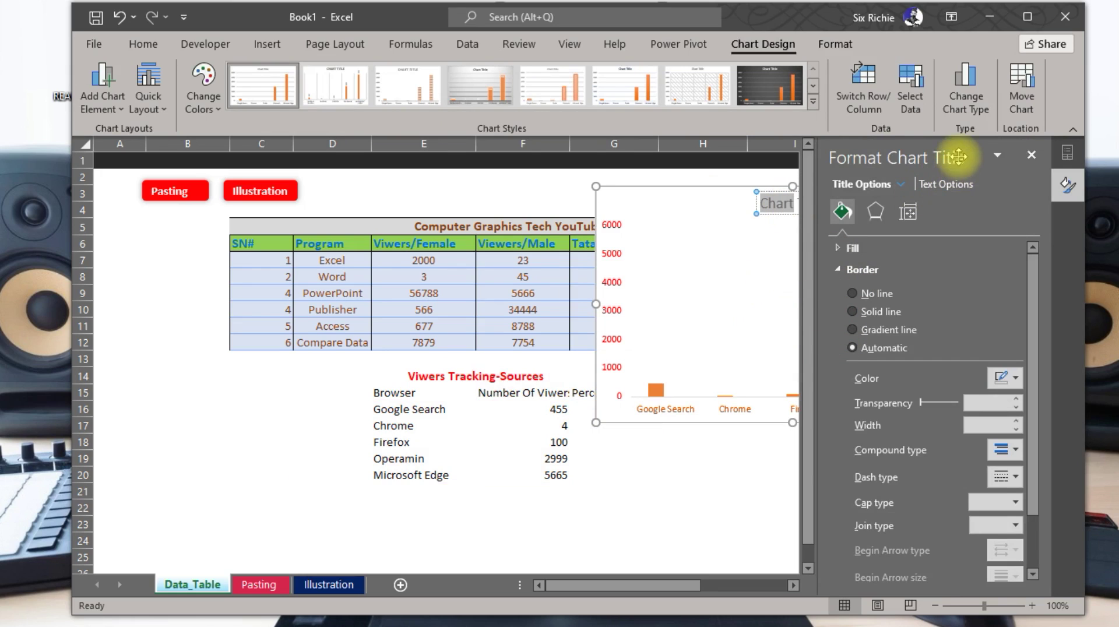
click(1031, 154)
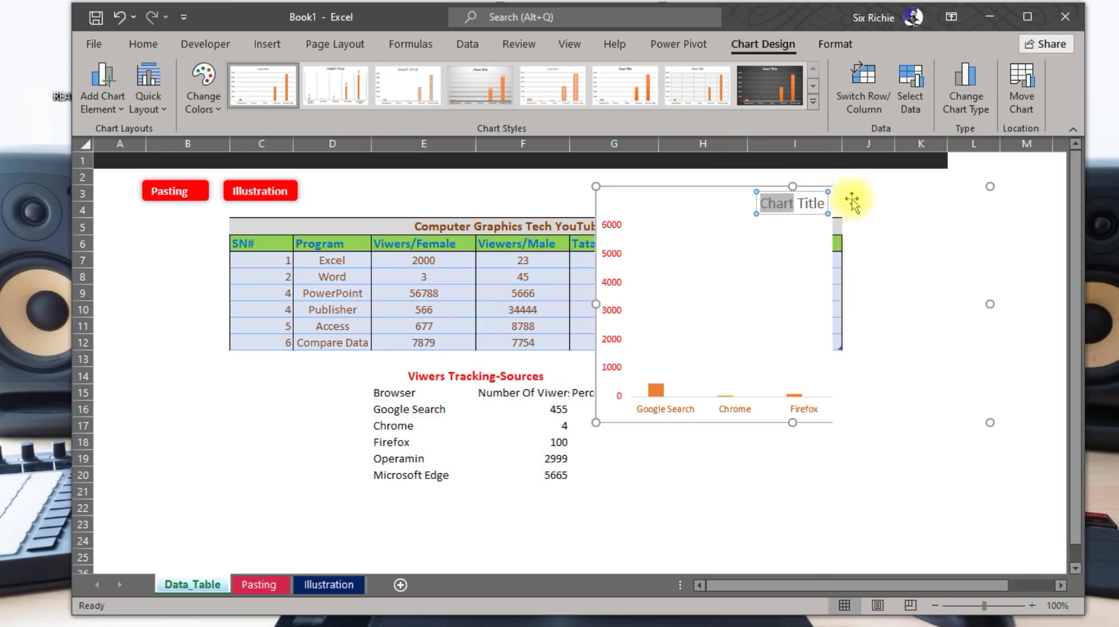
click(815, 202)
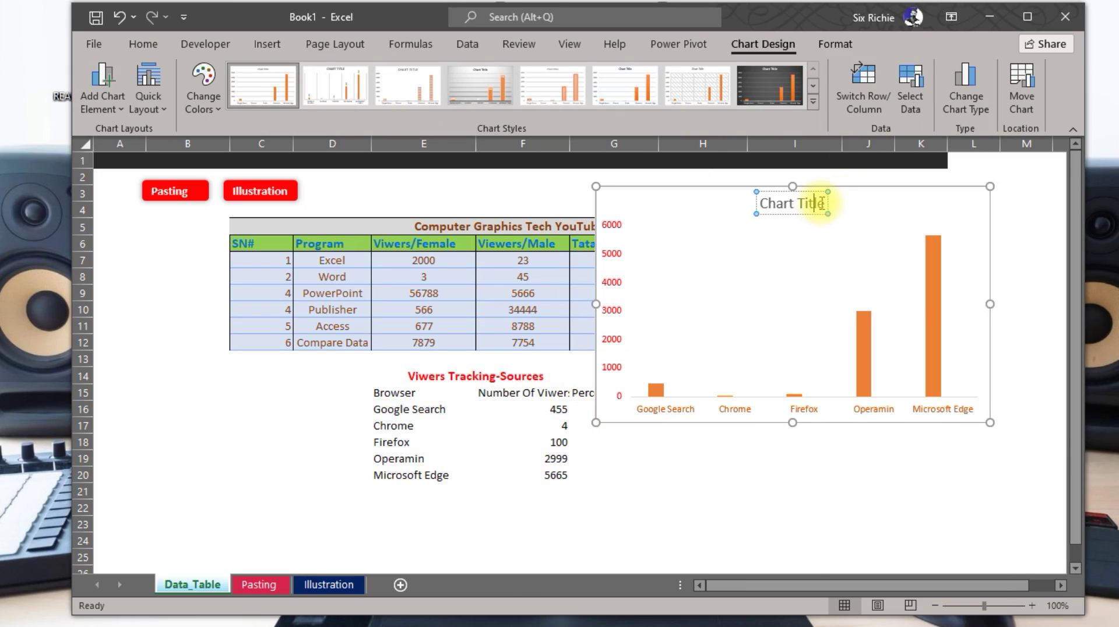
triple_click(820, 202)
click(768, 203)
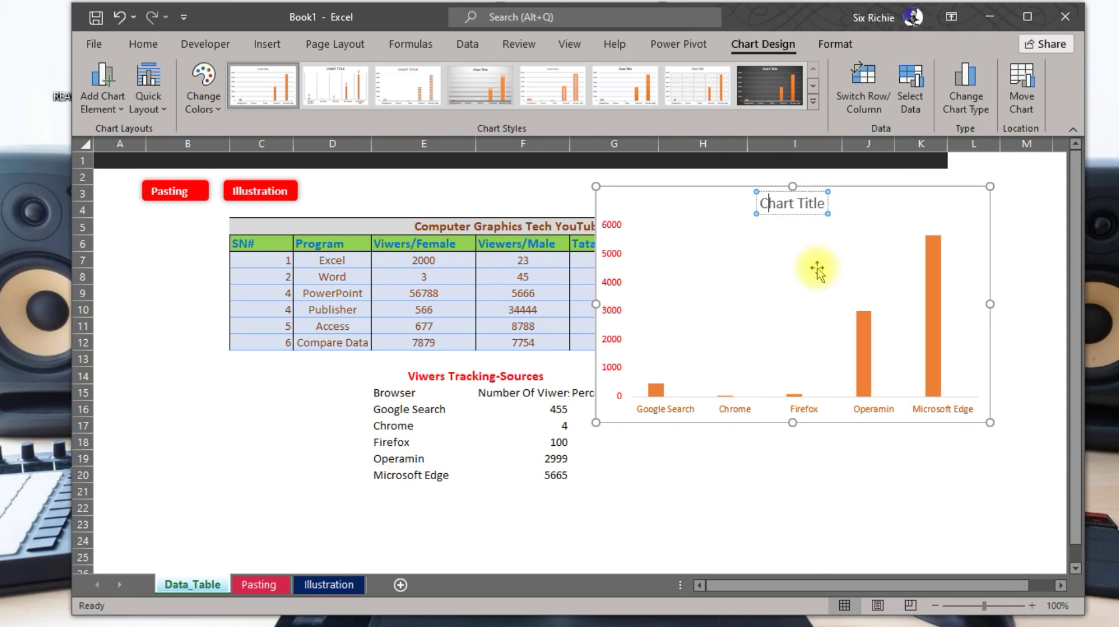
key(ctrl+a)
text(V)
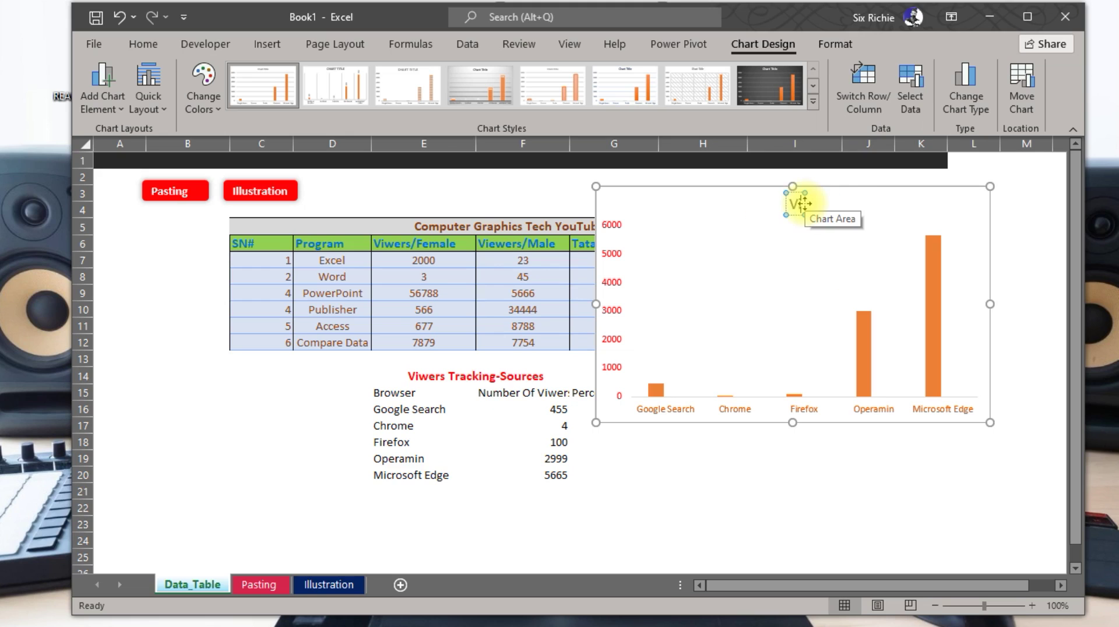
text(iewers)
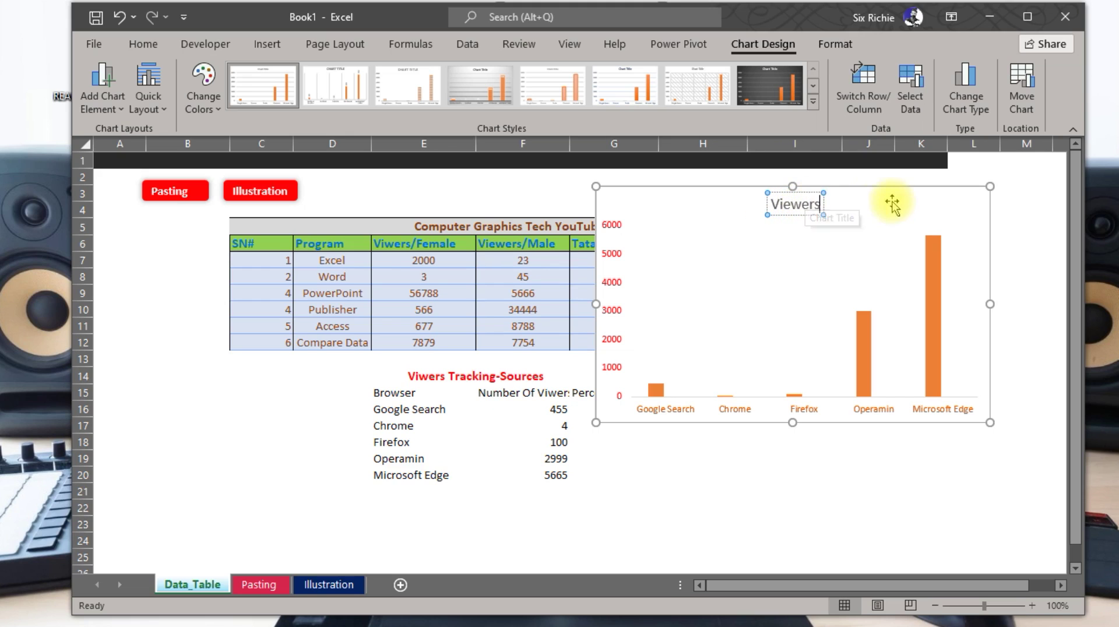
click(956, 200)
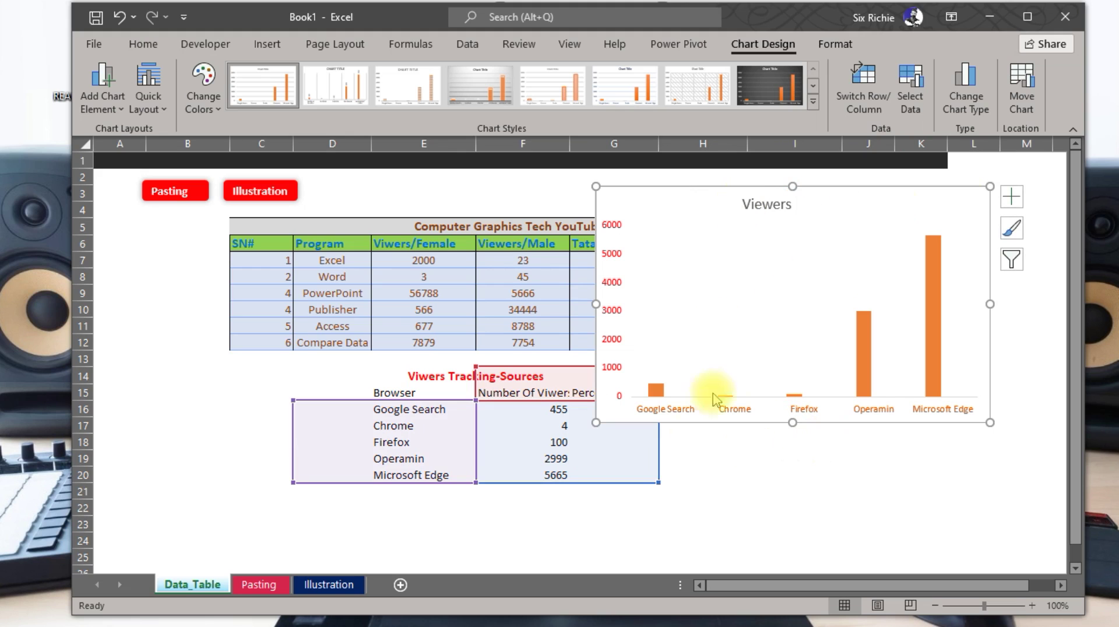
Shrink the Viewers chart and move it below the main table beside the browser list.
mouse_move(724, 201)
mouse_down()
mouse_move(779, 263)
mouse_move(787, 341)
mouse_move(754, 229)
mouse_up()
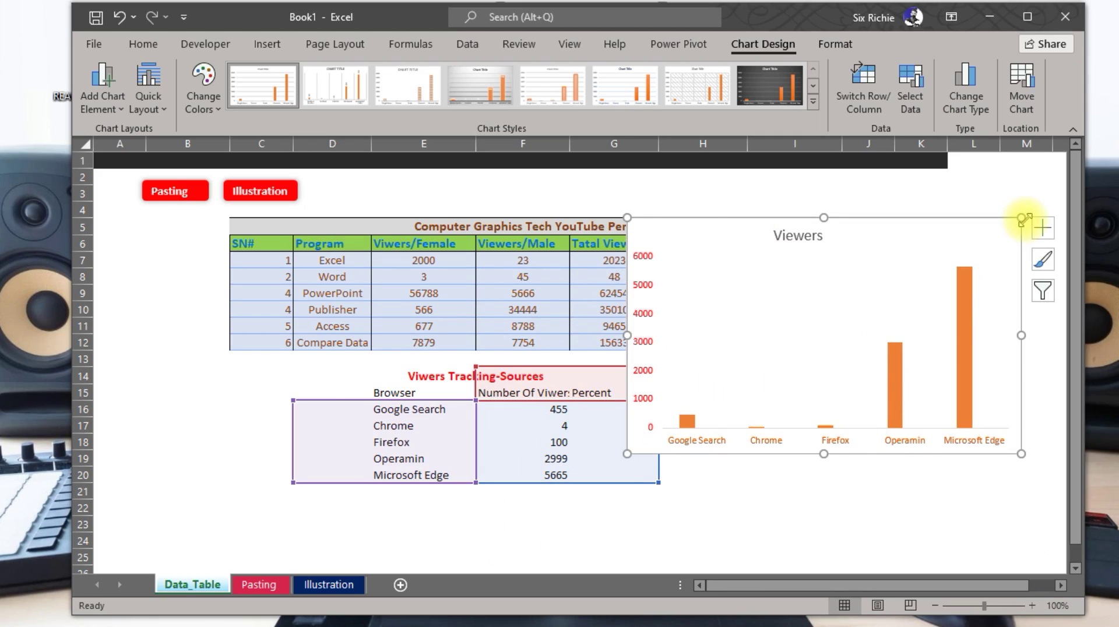
drag(1021, 218, 908, 284)
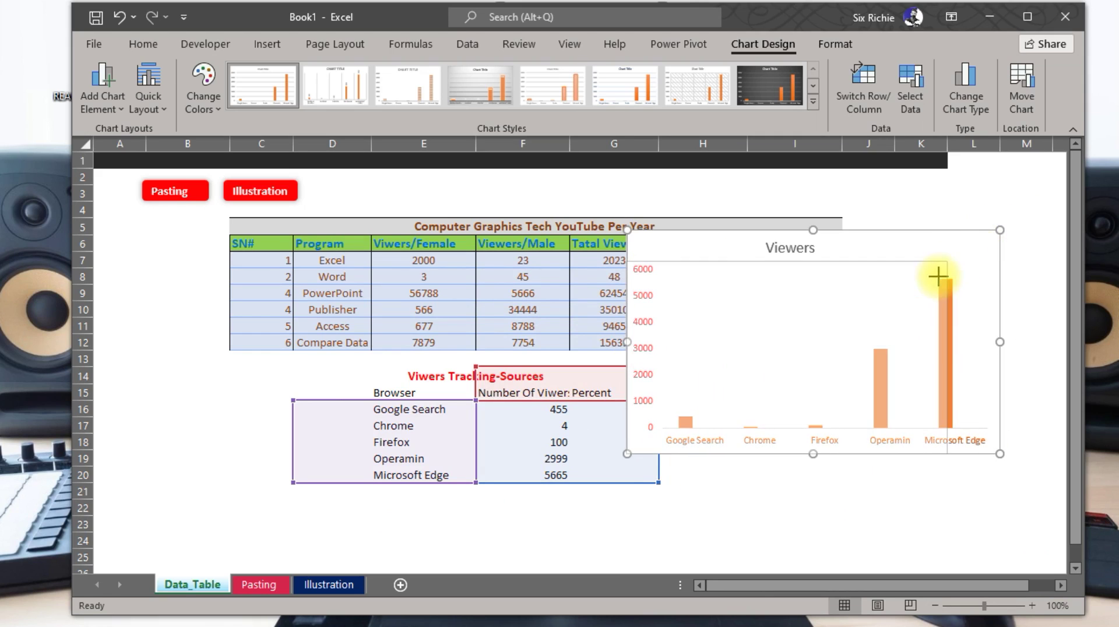
drag(737, 349, 863, 438)
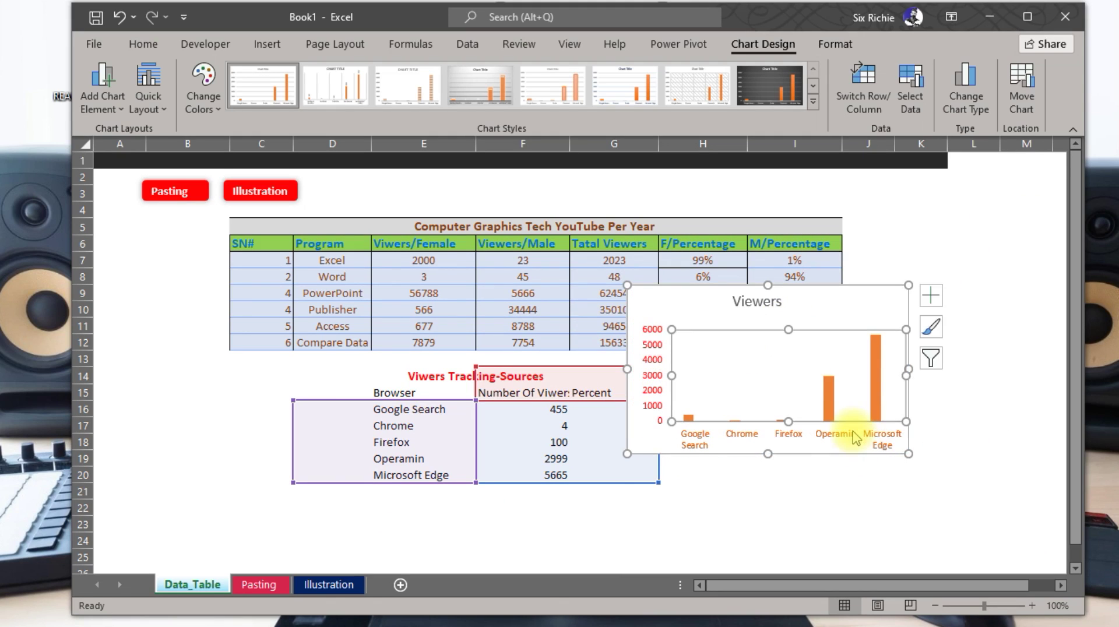
click(833, 301)
drag(829, 297, 869, 368)
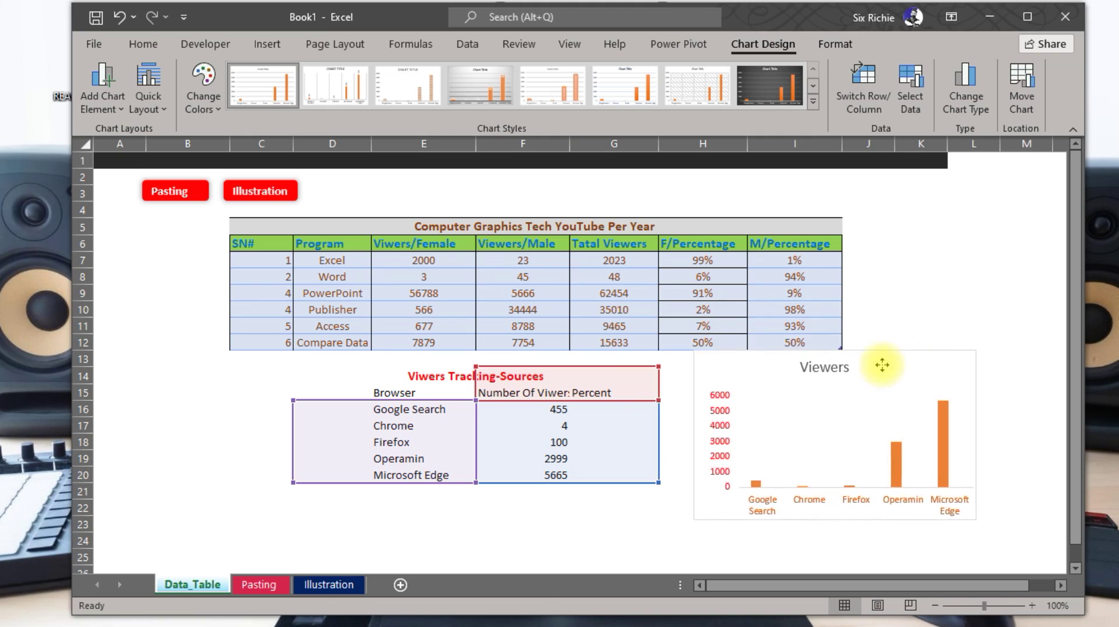
click(931, 294)
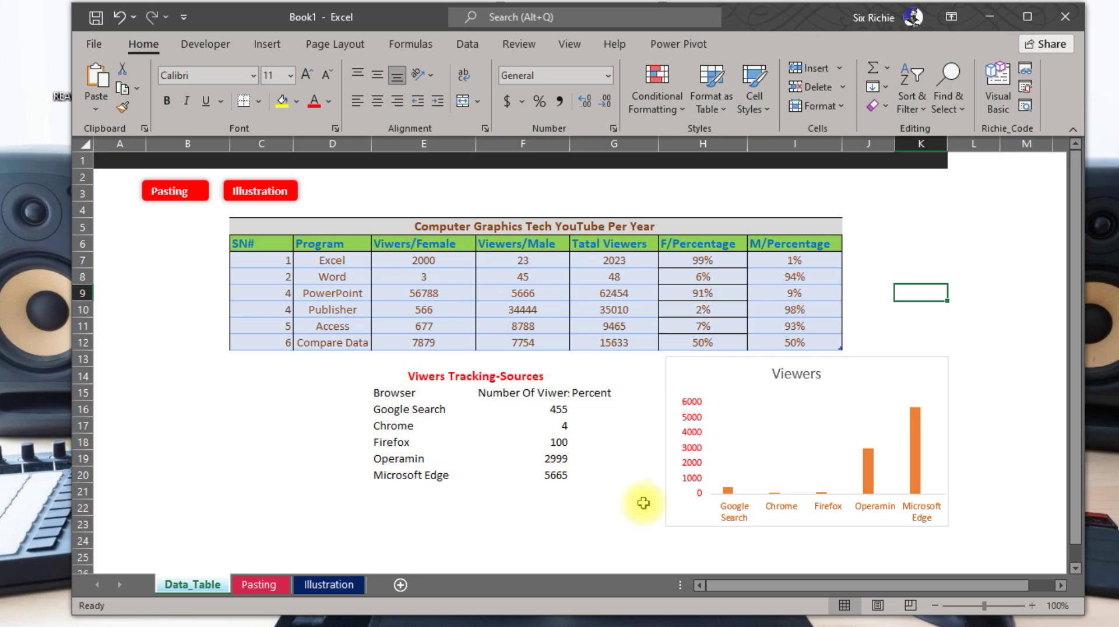
click(772, 421)
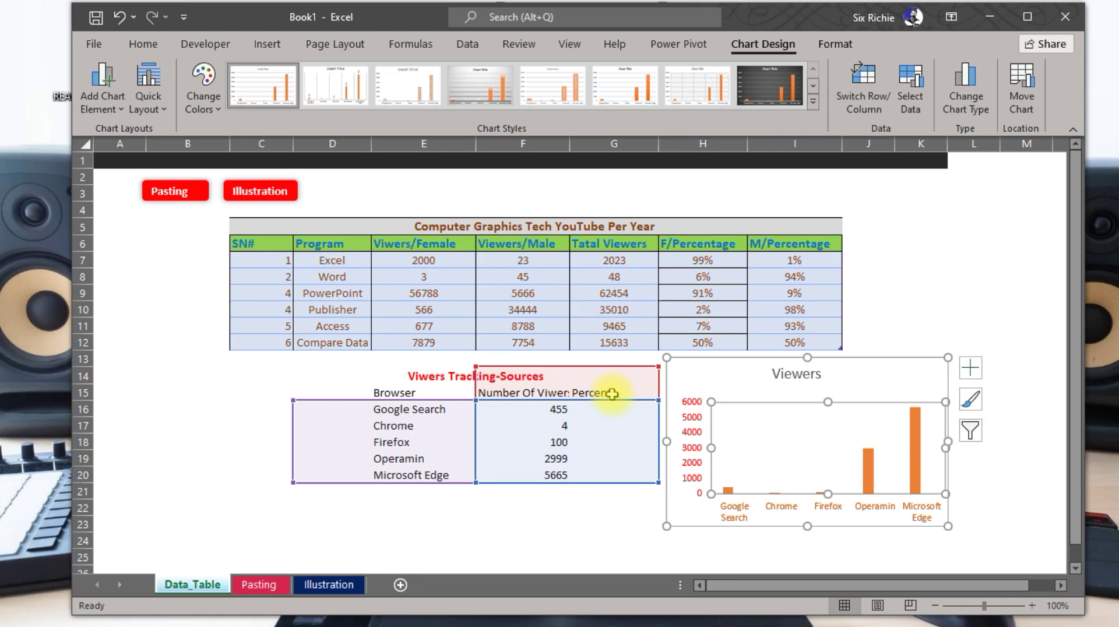
click(939, 307)
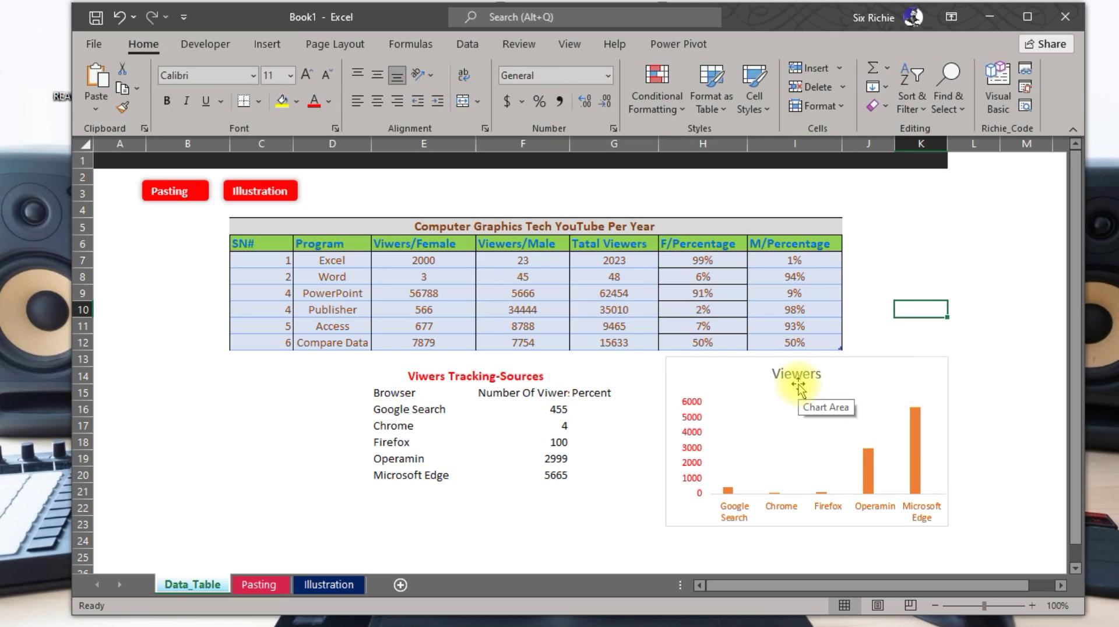
click(754, 370)
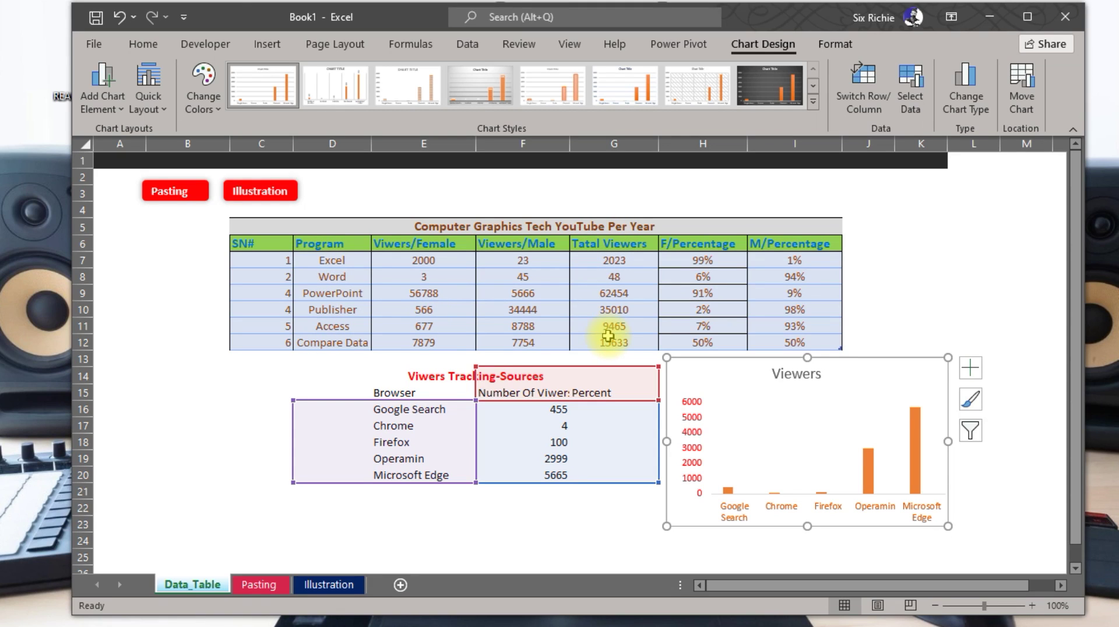
Select the Program column D6:D12 of the Computer Graphics table and show the Insert options.
click(315, 244)
click(322, 259)
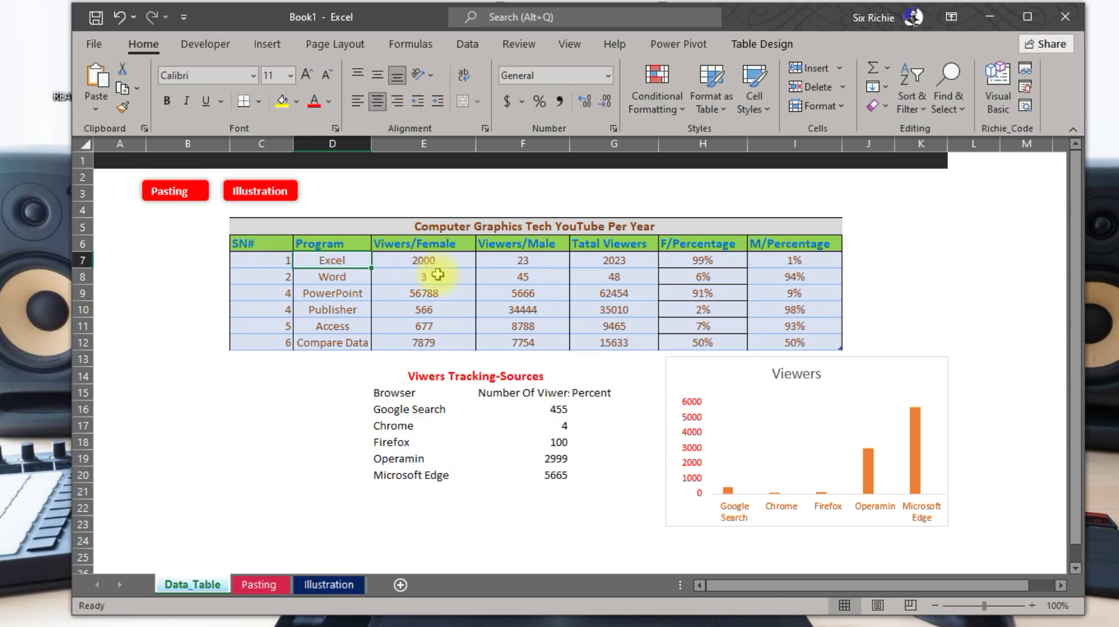
drag(437, 274, 676, 335)
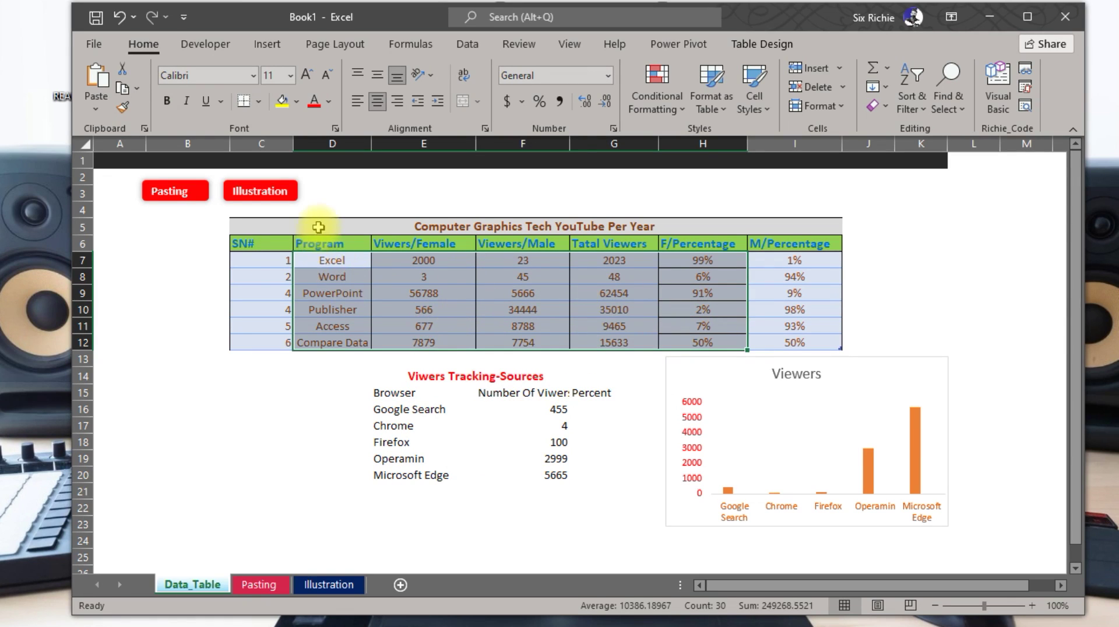
click(318, 226)
drag(326, 261, 332, 327)
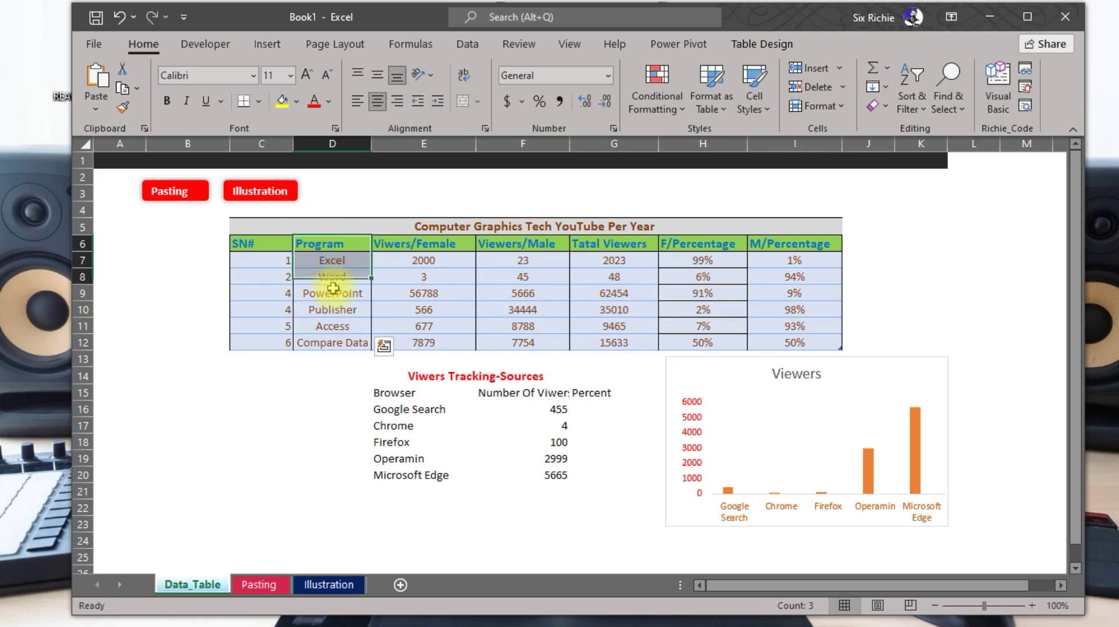
drag(333, 243, 326, 344)
click(333, 340)
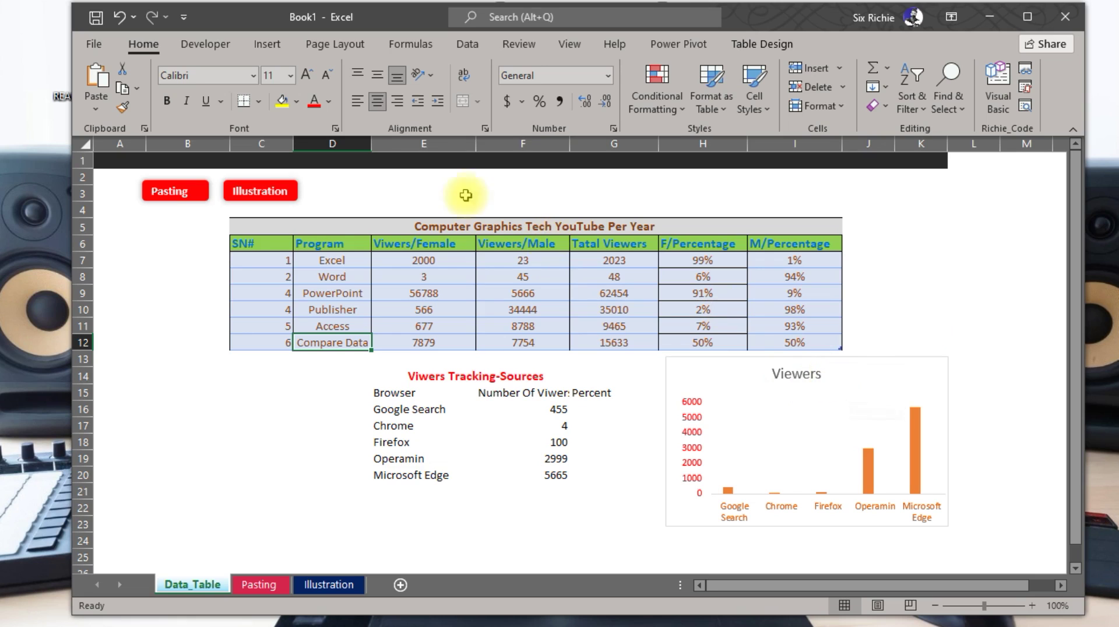
click(275, 50)
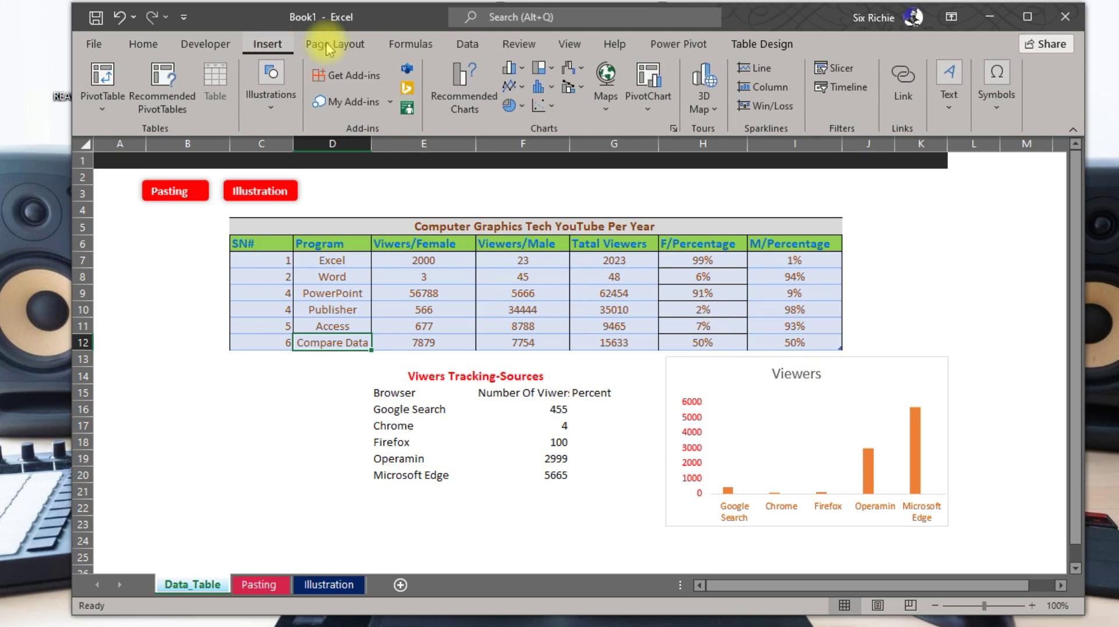
Insert a 2-D pie chart of the six programs, reposition it and widen its data range.
click(526, 107)
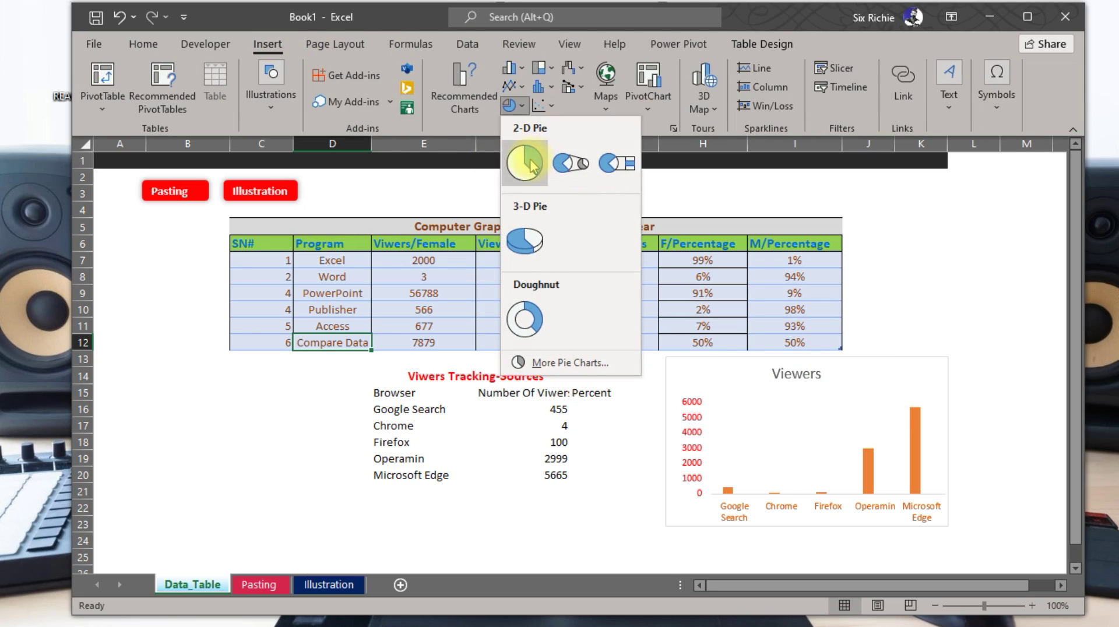
click(438, 161)
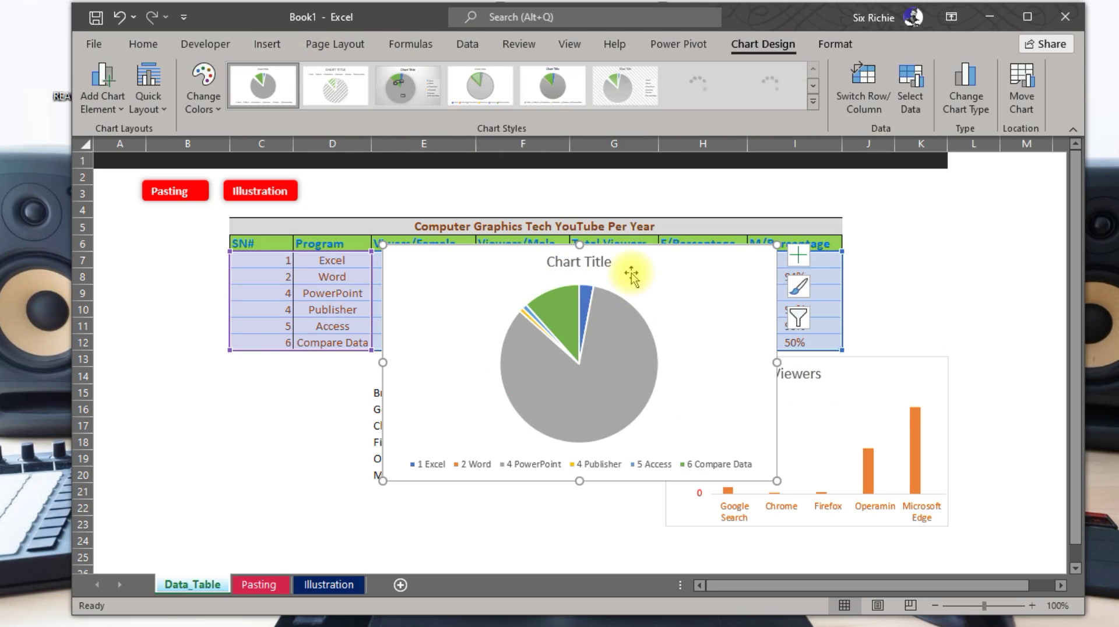
drag(631, 275, 426, 351)
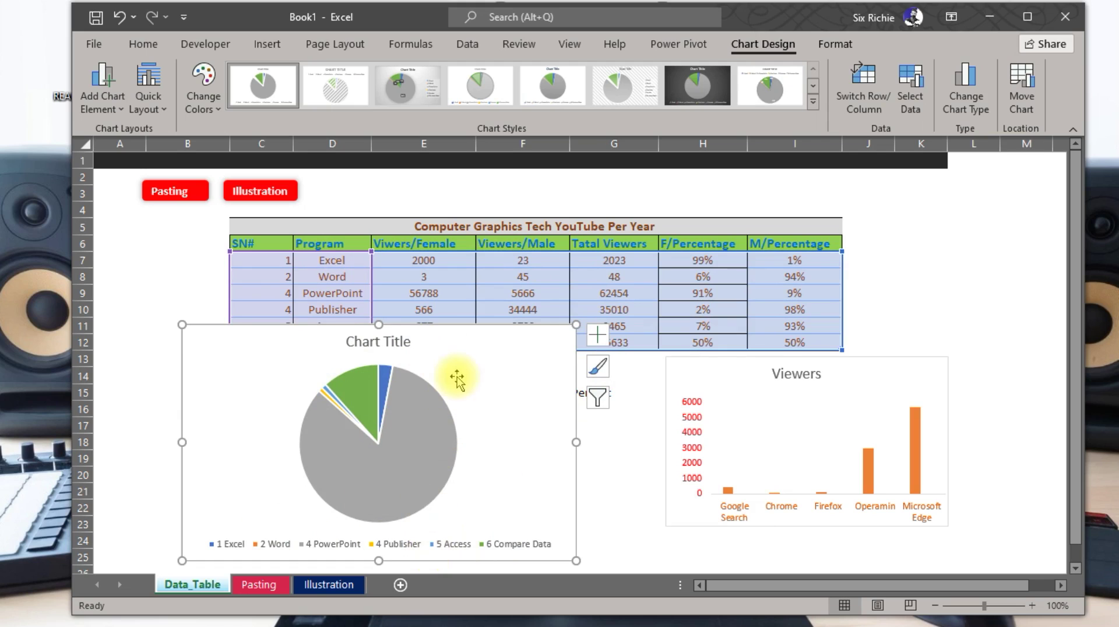
mouse_move(532, 352)
mouse_down()
mouse_move(749, 303)
mouse_move(667, 333)
mouse_up()
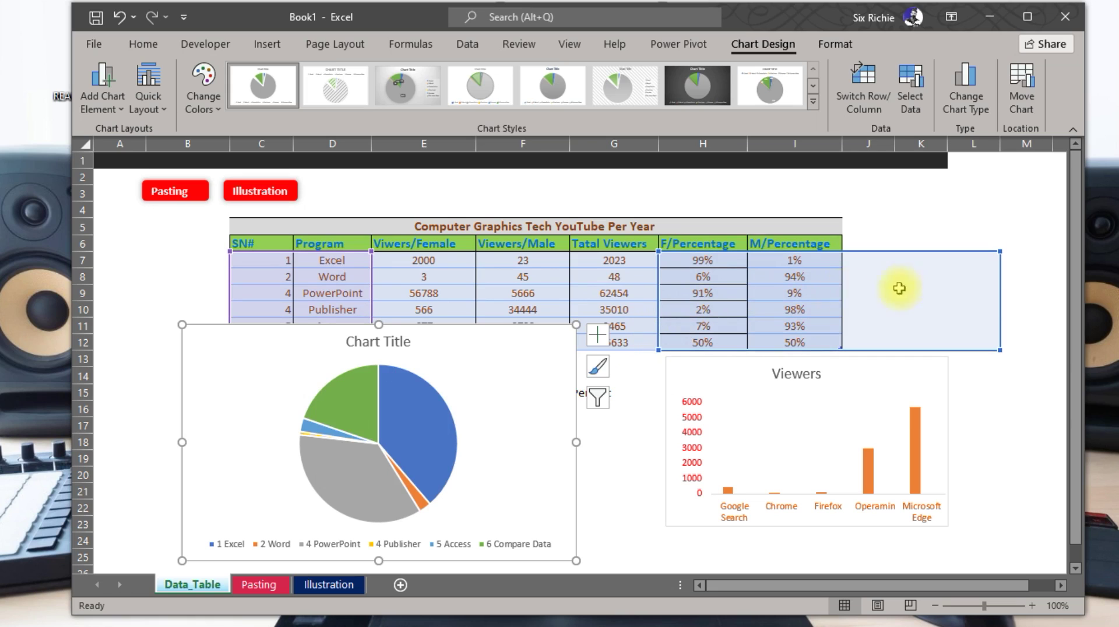
Stretch the pie chart's highlighted data range further right, then deselect the chart.
drag(845, 290, 933, 274)
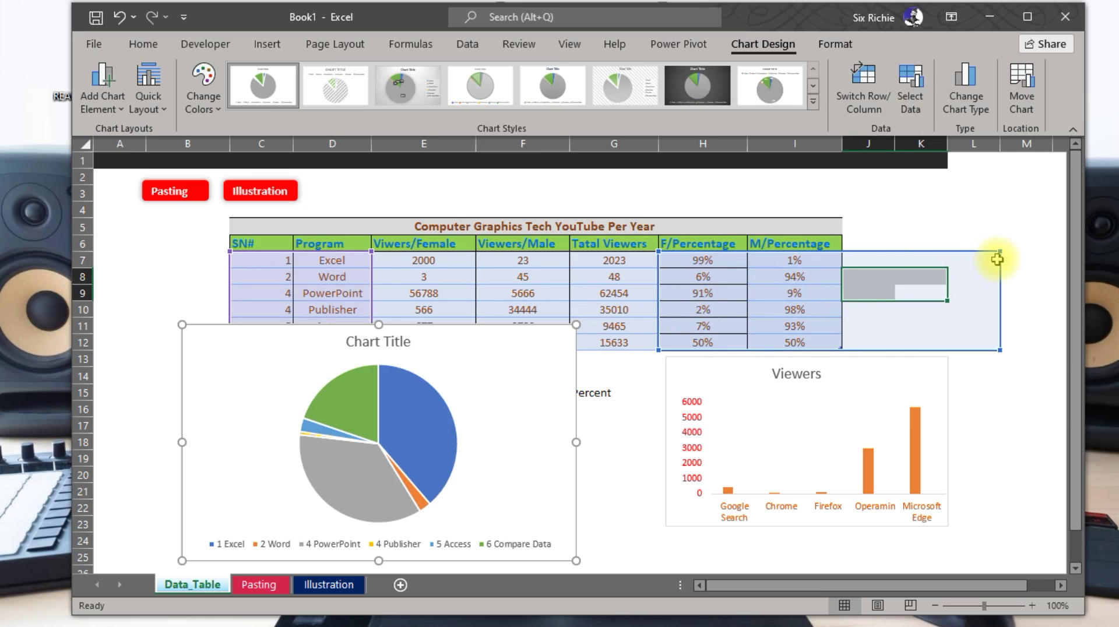
key(Escape)
click(781, 289)
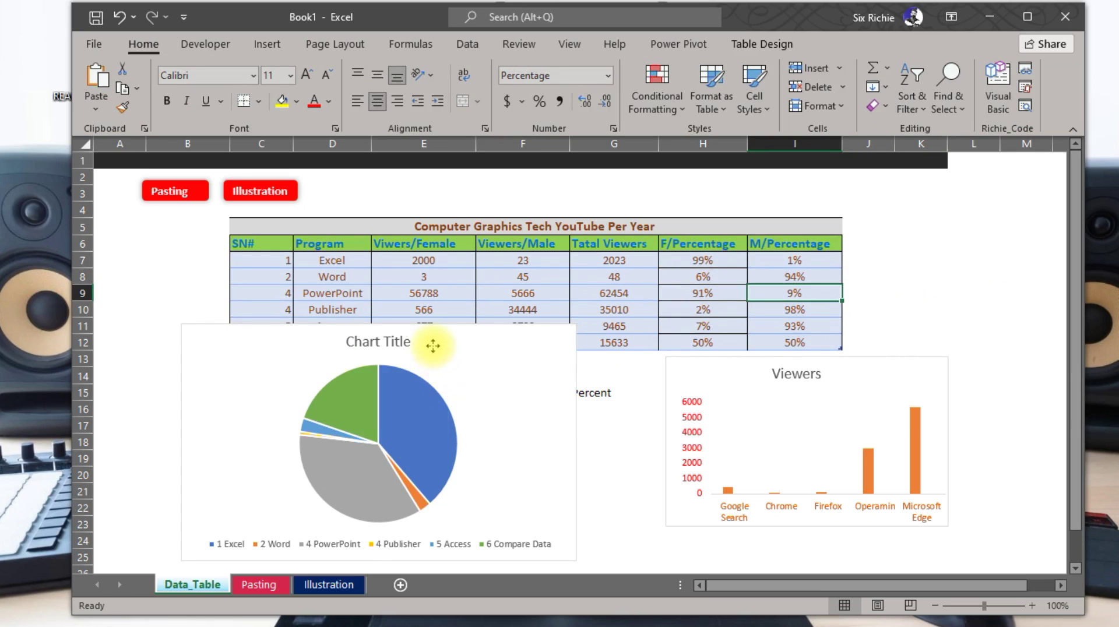
Shrink the pie chart and place it right of the program table, above the Viewers chart.
click(433, 346)
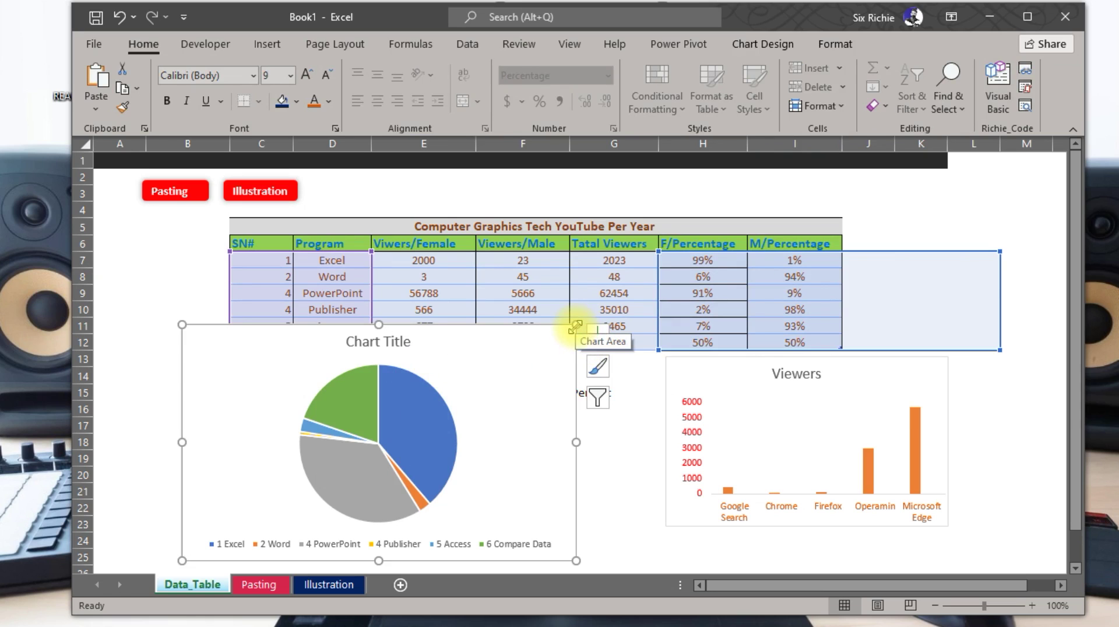
drag(574, 325, 474, 386)
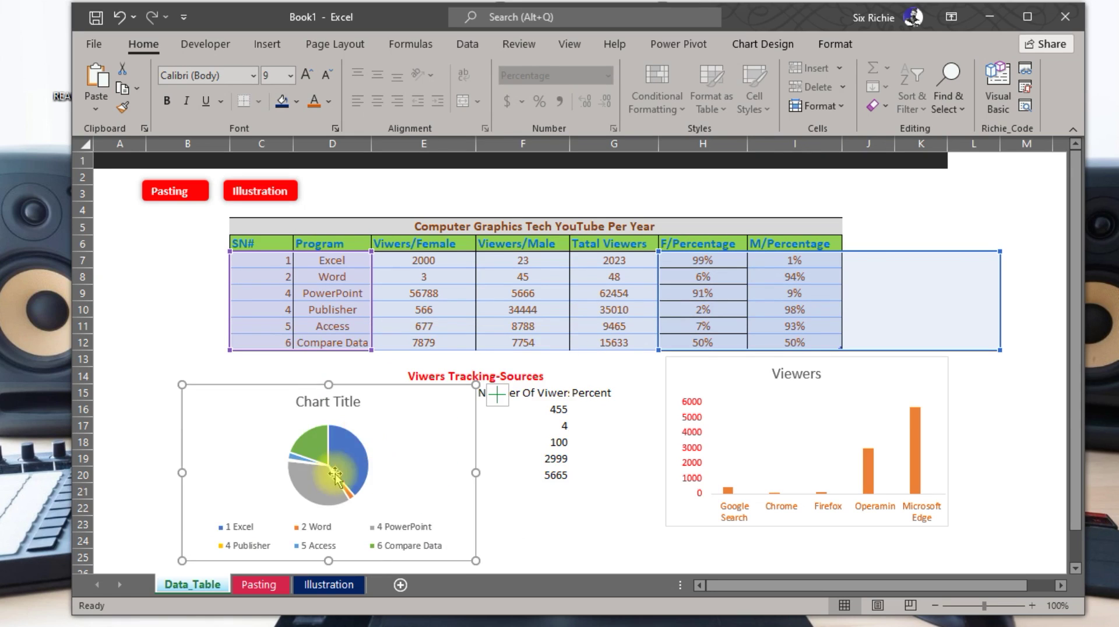
mouse_move(375, 452)
mouse_down()
mouse_move(302, 411)
mouse_move(1025, 243)
mouse_up()
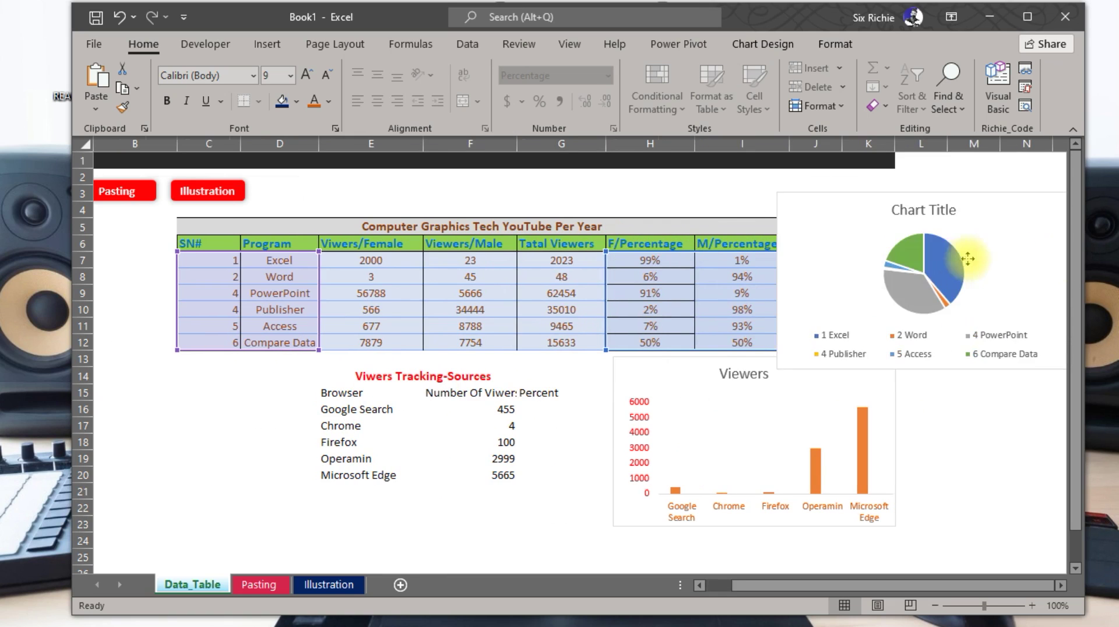
drag(1025, 243, 989, 246)
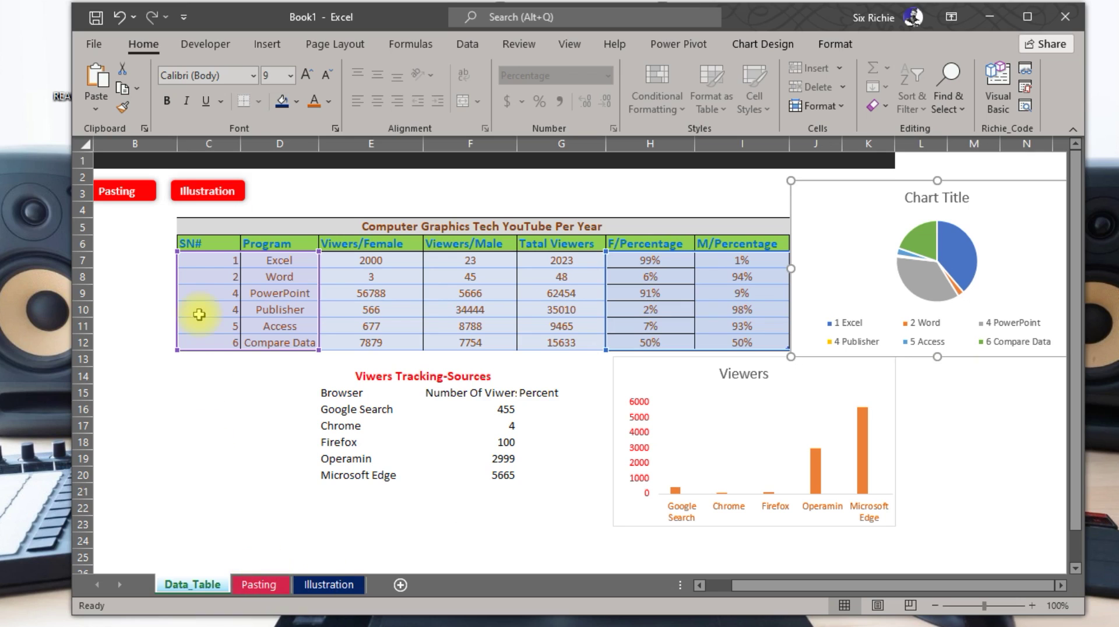
Show the Illustration sheet's pivot table and charts with the PivotTable Fields pane closed.
click(329, 584)
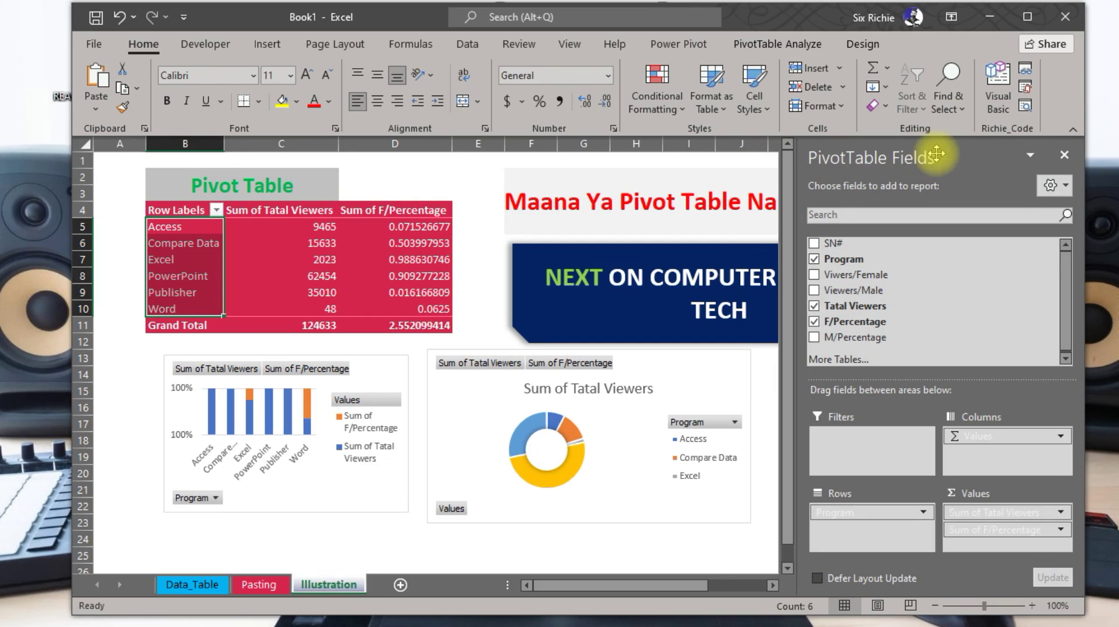
click(1064, 154)
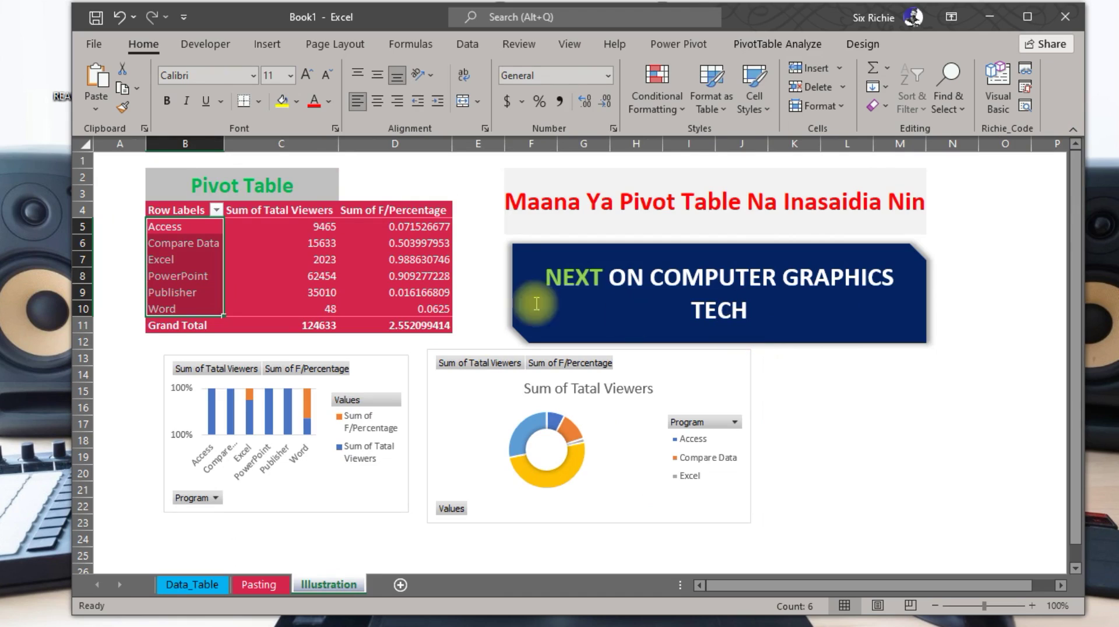